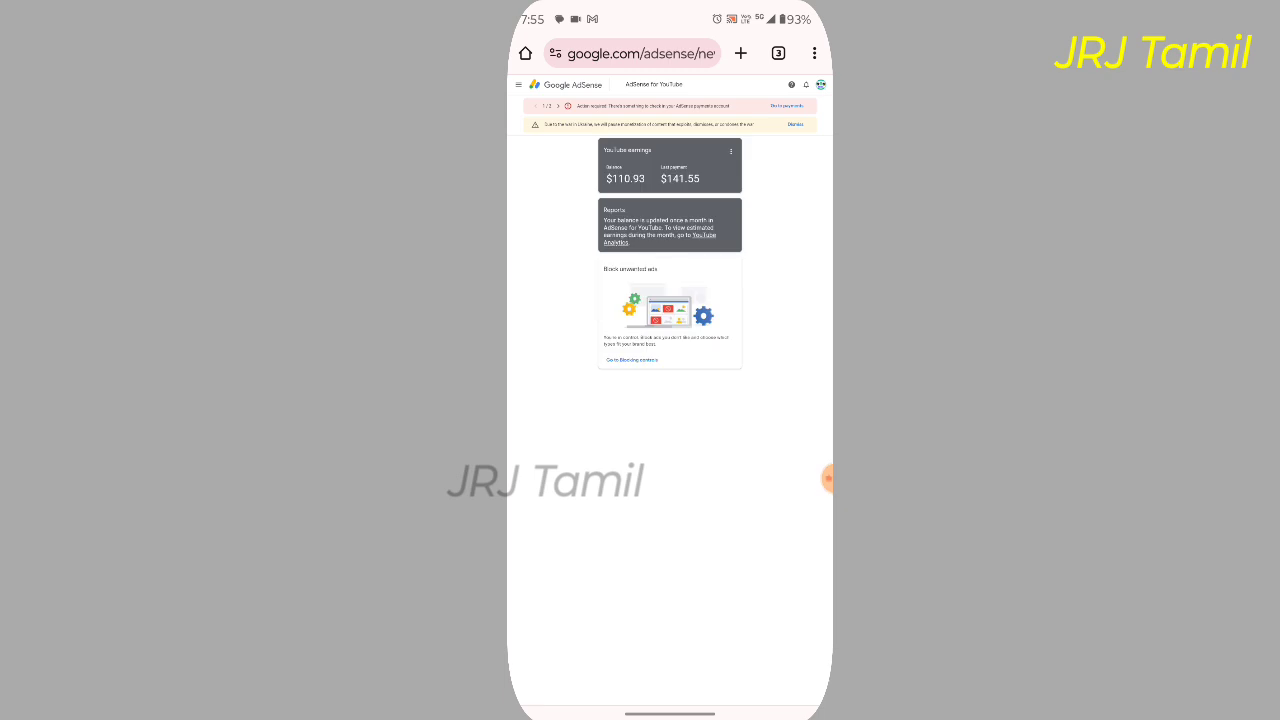
Open the AdSense payments info page and expand the alert about issues with the payments account
left_click(787, 106)
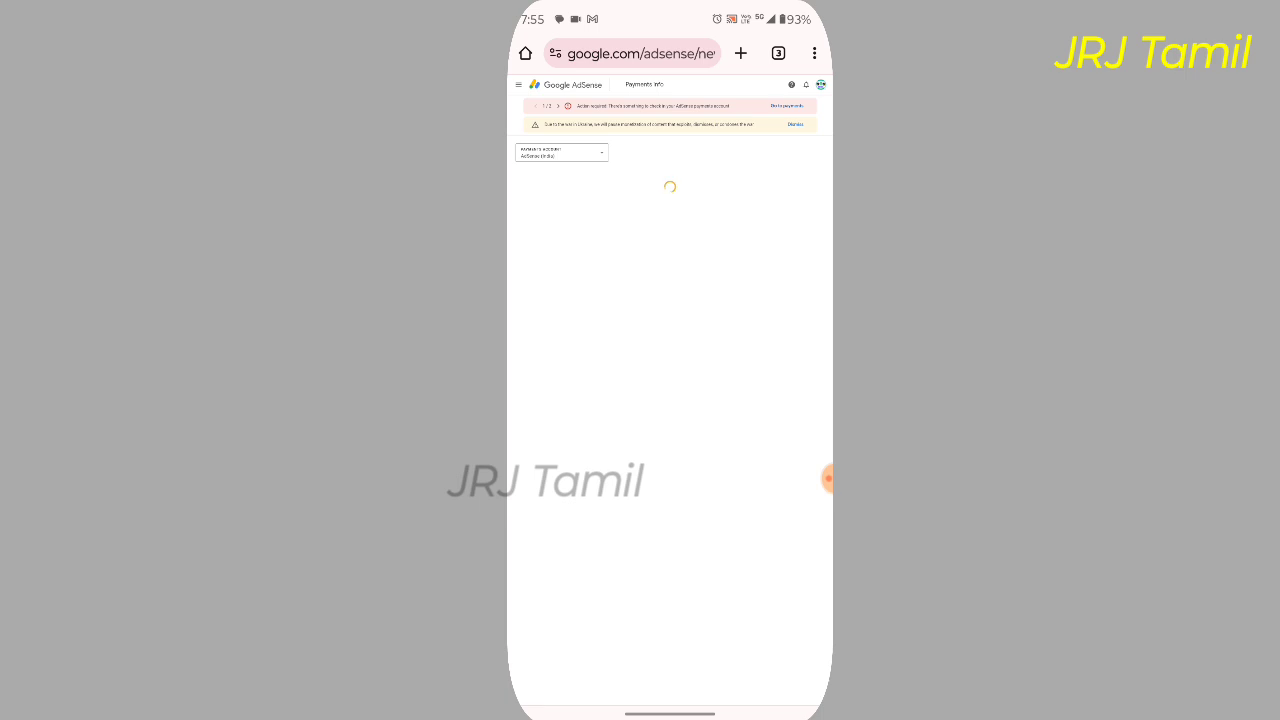
left_click(518, 84)
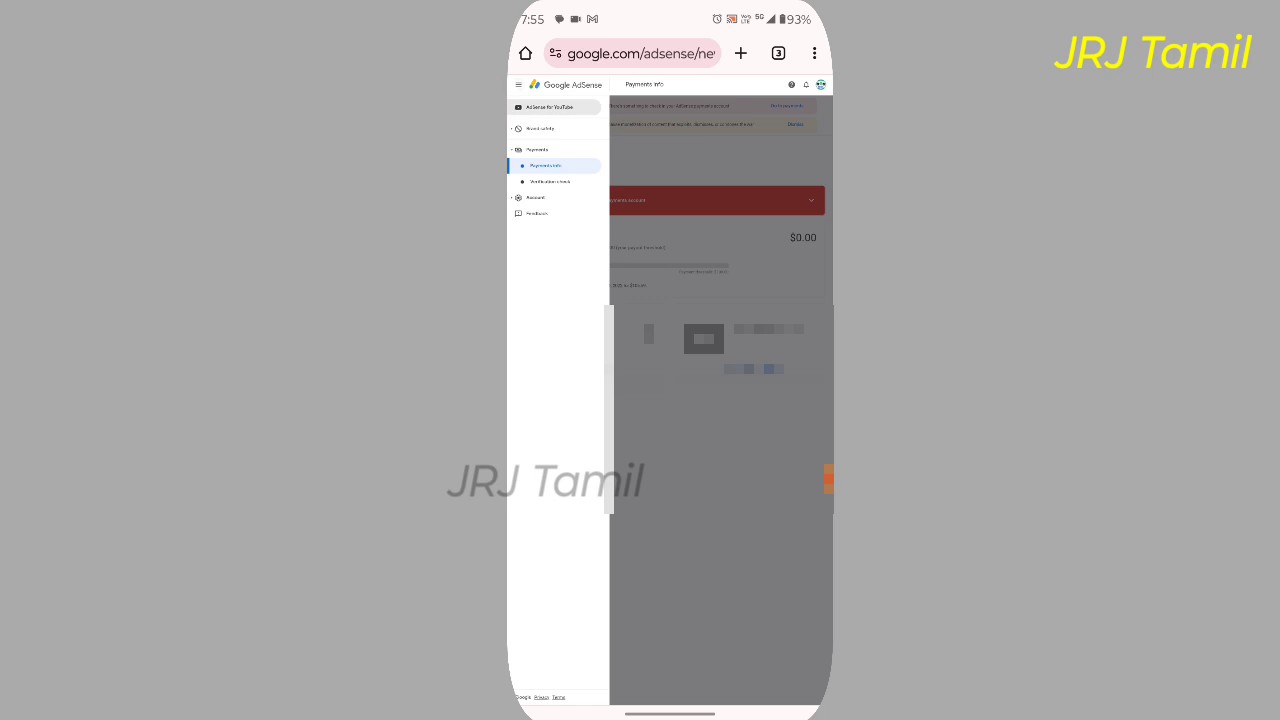
left_click(720, 450)
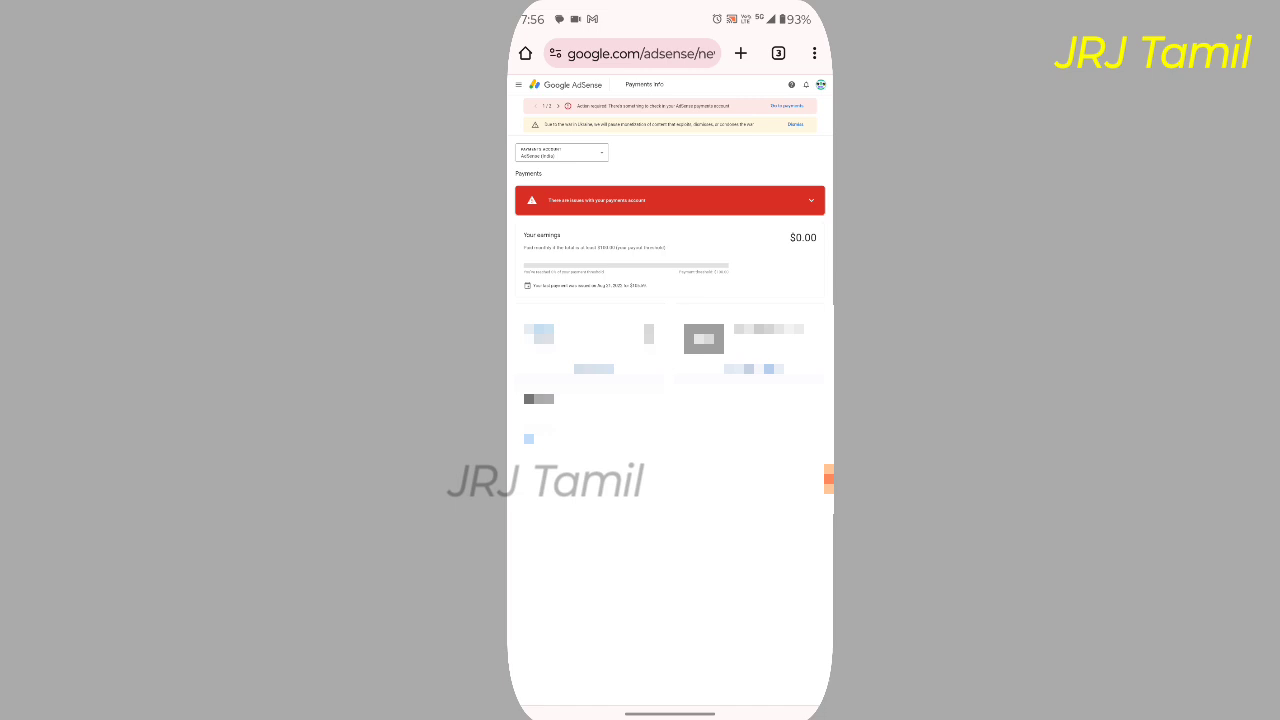
left_click(811, 200)
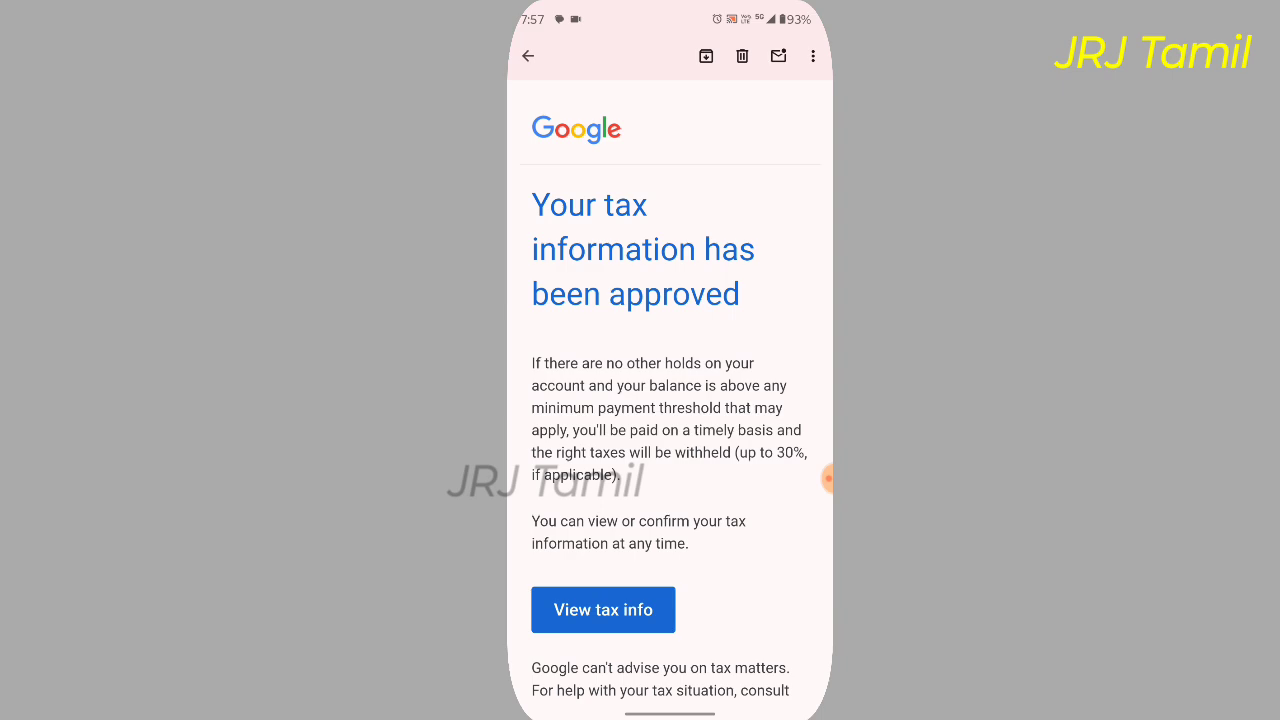
In Gmail, return to the inbox and read the YouTube Creators email about submitting the tax form in AdSense
left_click(528, 56)
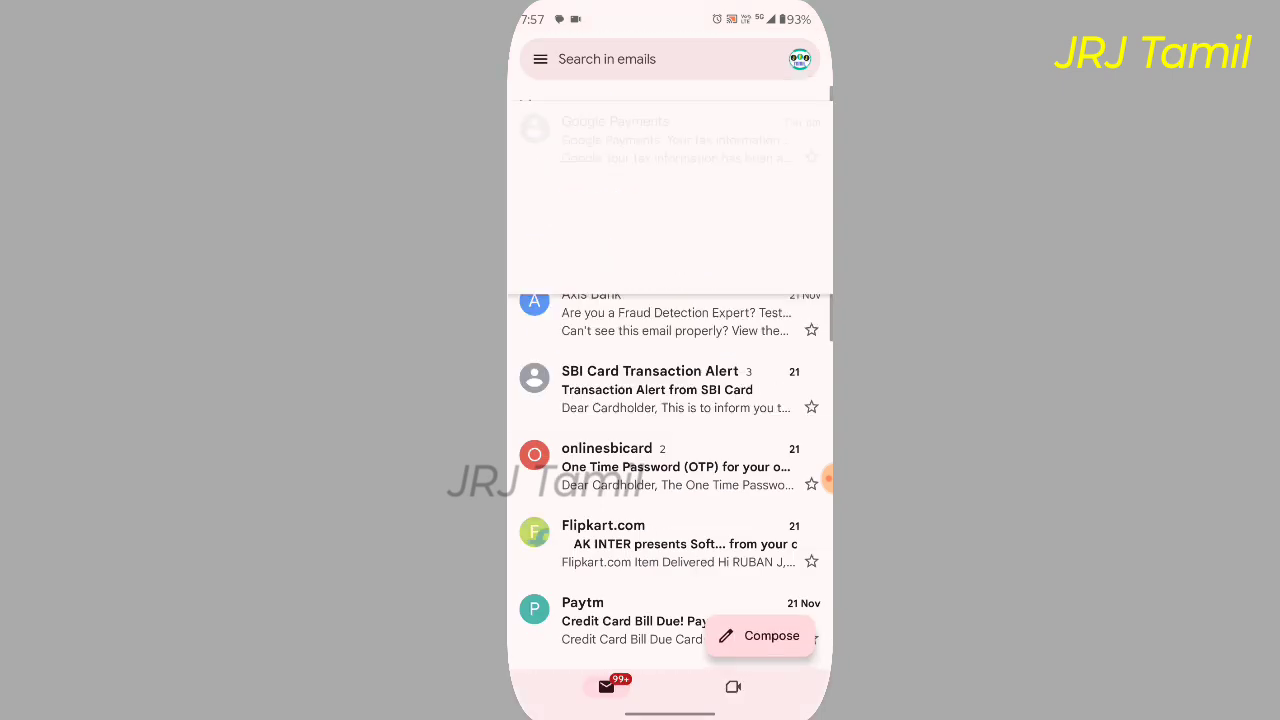
left_click(676, 235)
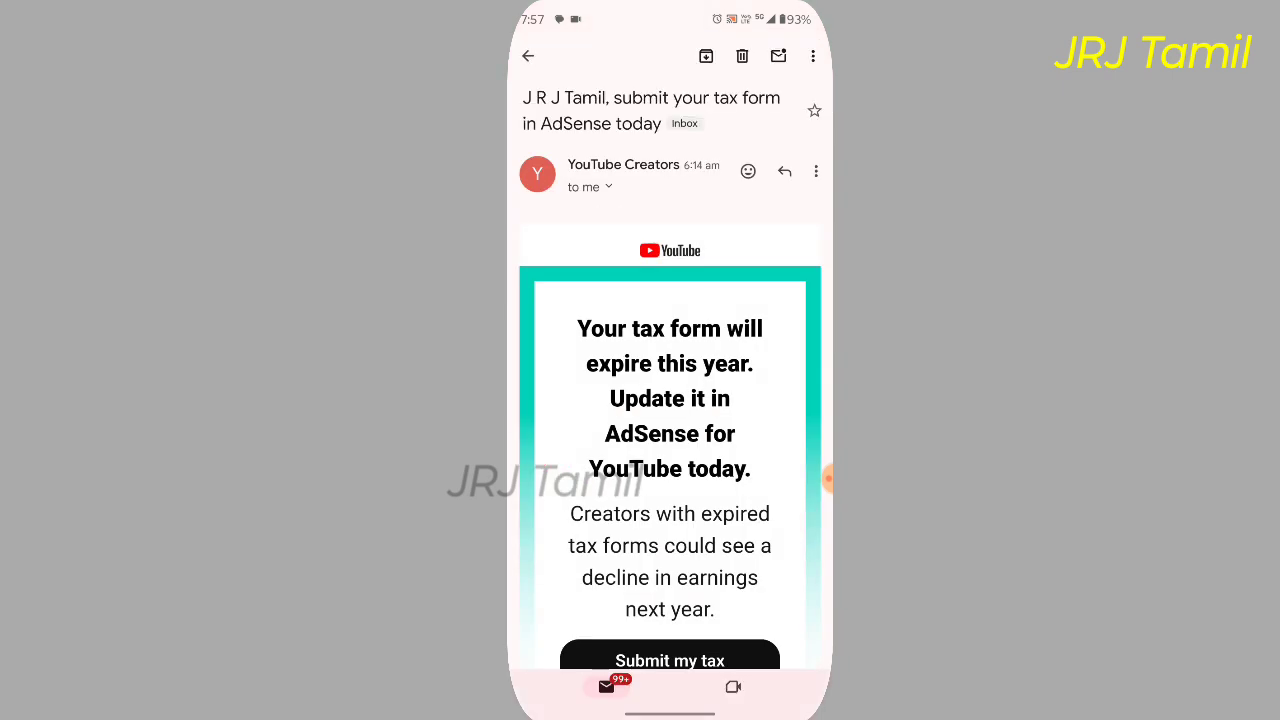
scroll(670, 400, "down", 5)
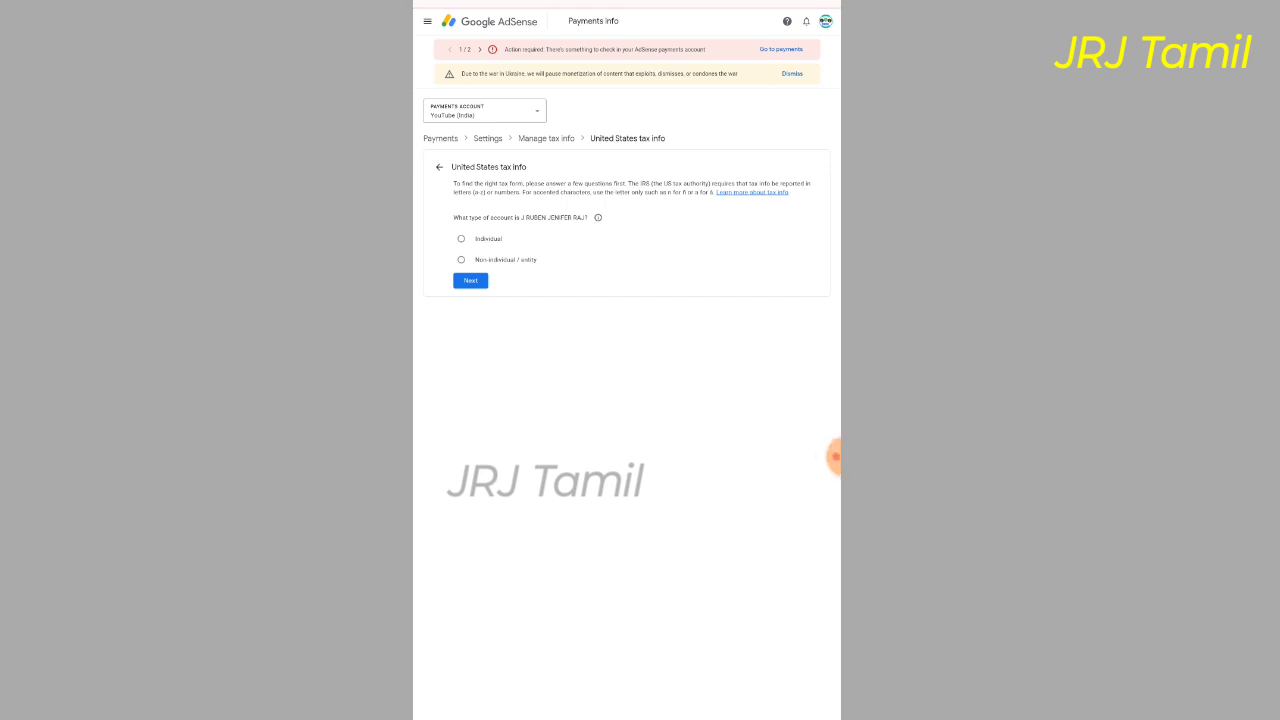
Answer the United States tax questions with an Individual account and no US citizenship or residency, and start the W-8BEN form
left_click(461, 239)
left_click(470, 280)
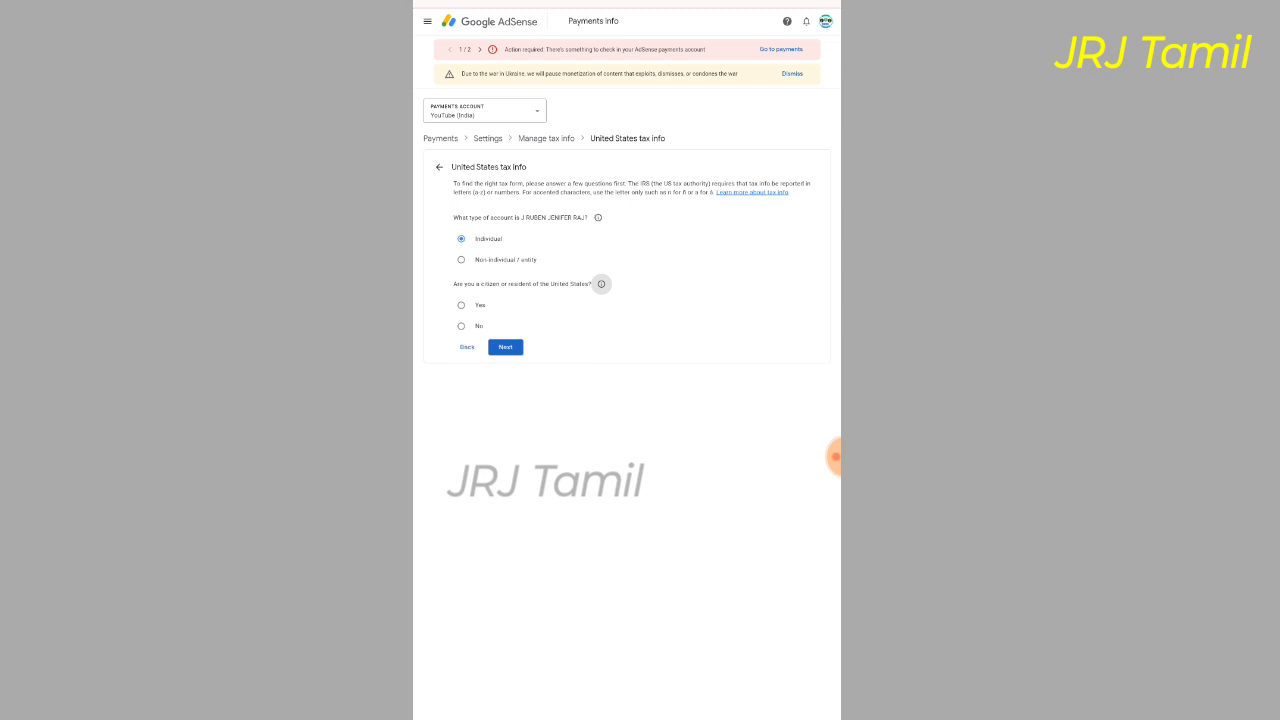
left_click(461, 326)
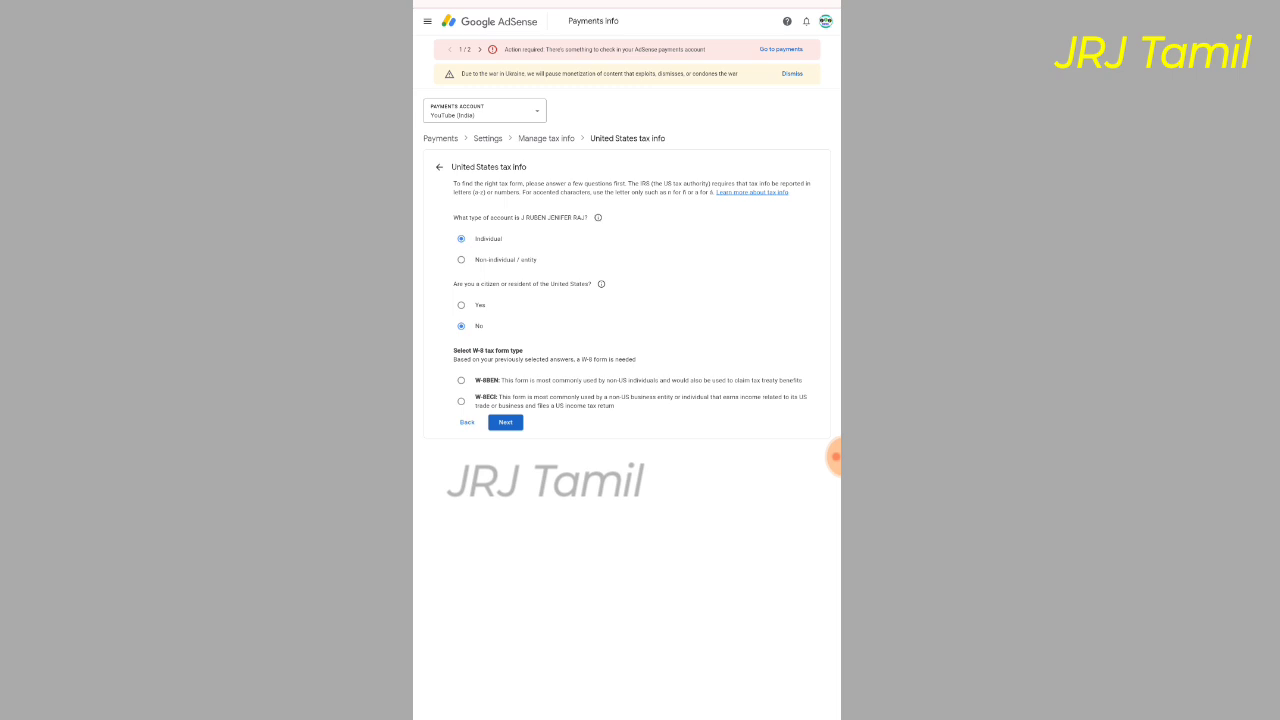
scroll(627, 300, "up", 3)
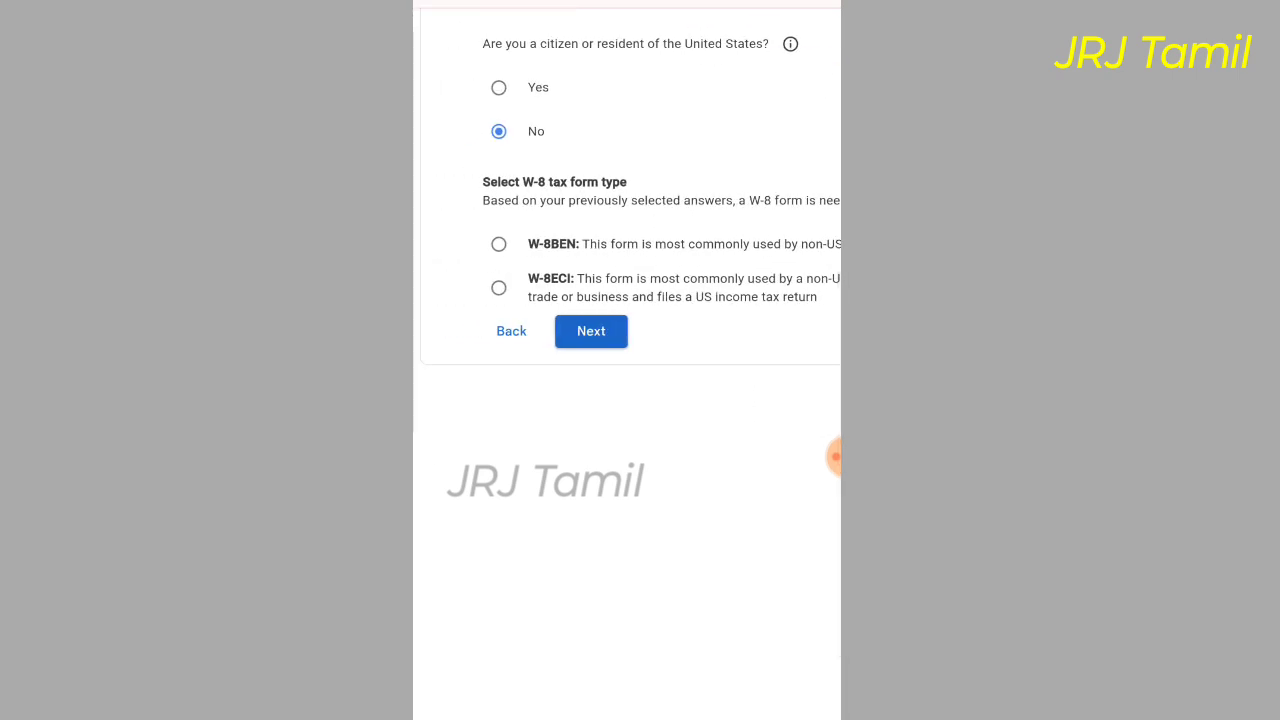
left_click(498, 244)
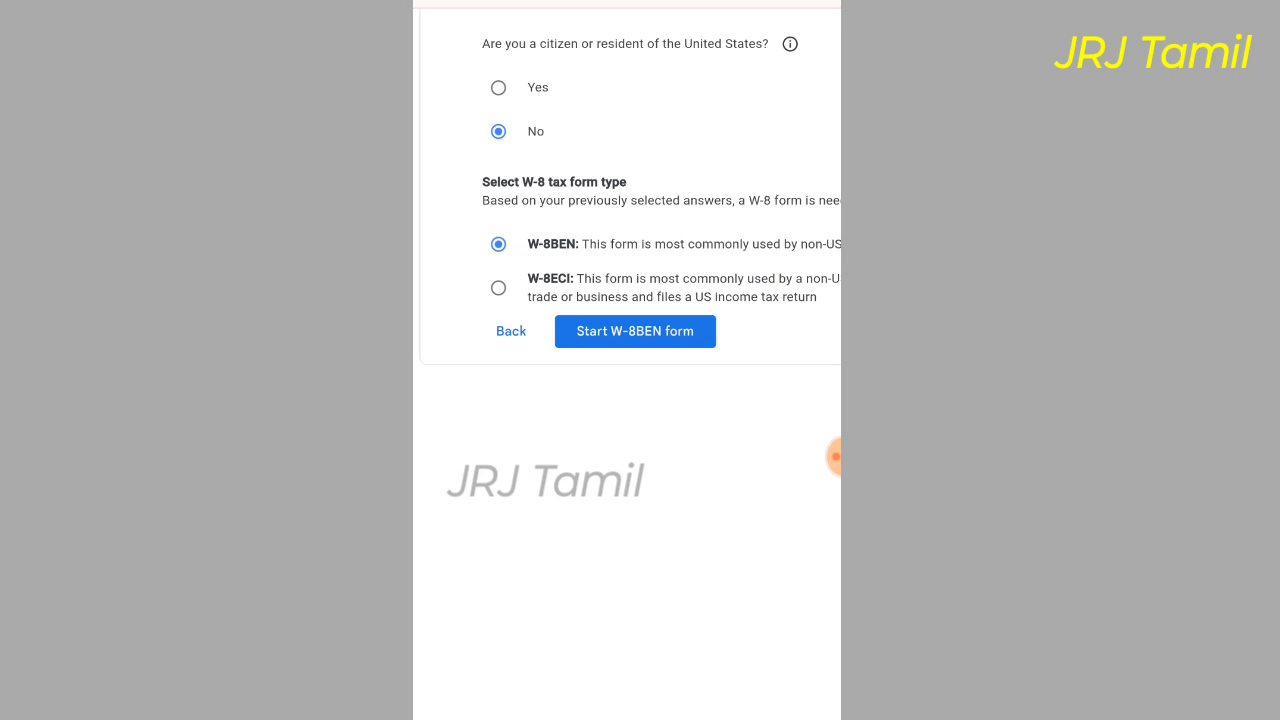
left_click(635, 331)
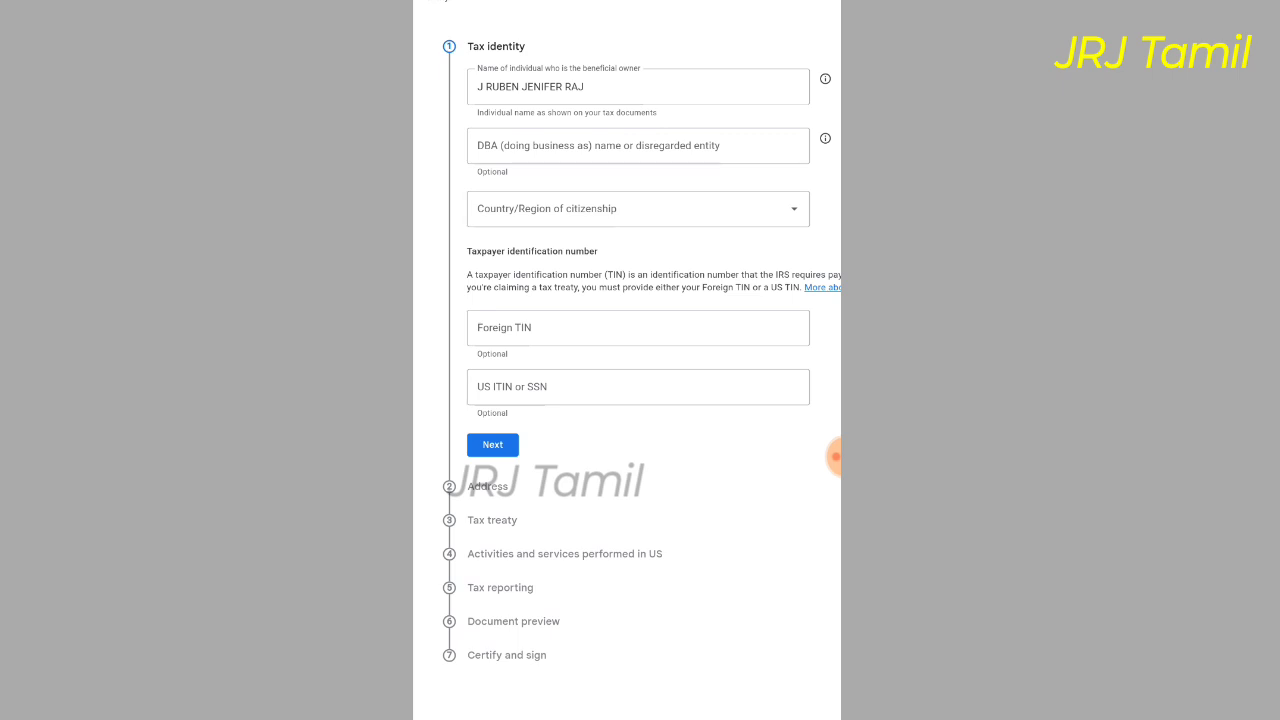
Set the country of citizenship in the Tax identity section to India
left_click(638, 208)
scroll(572, 460, "down", 15)
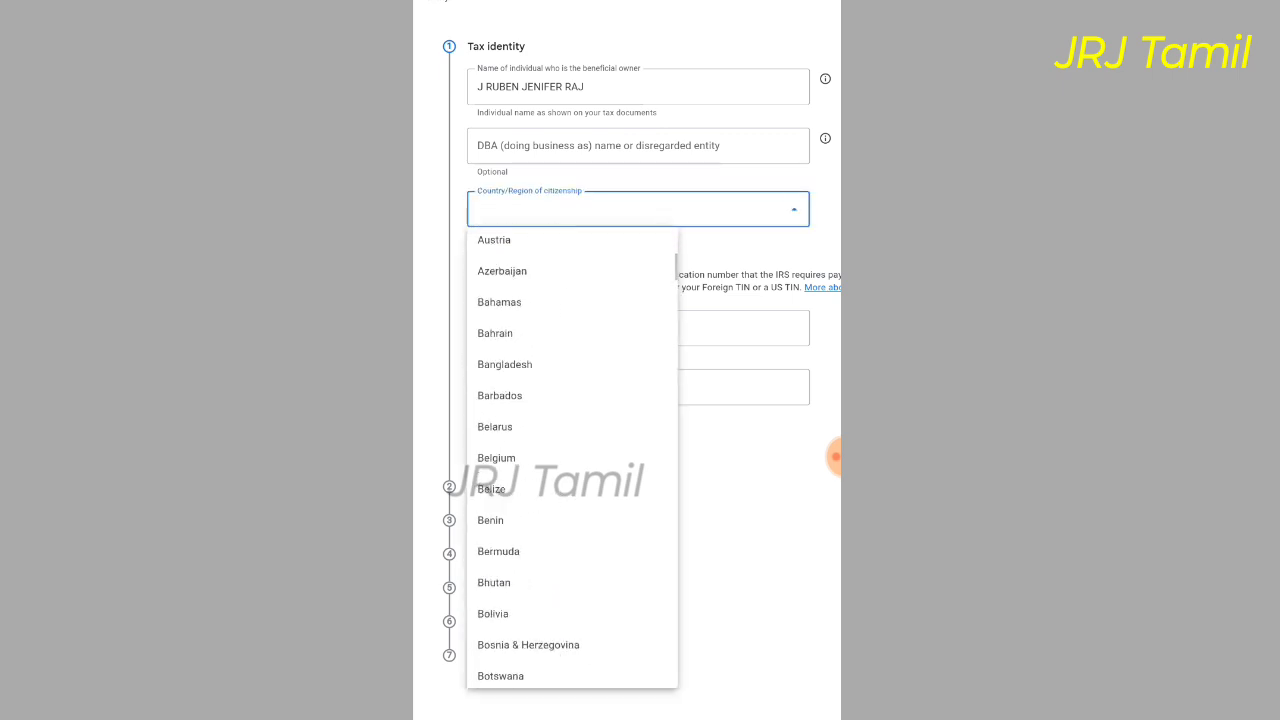
scroll(572, 460, "down", 8)
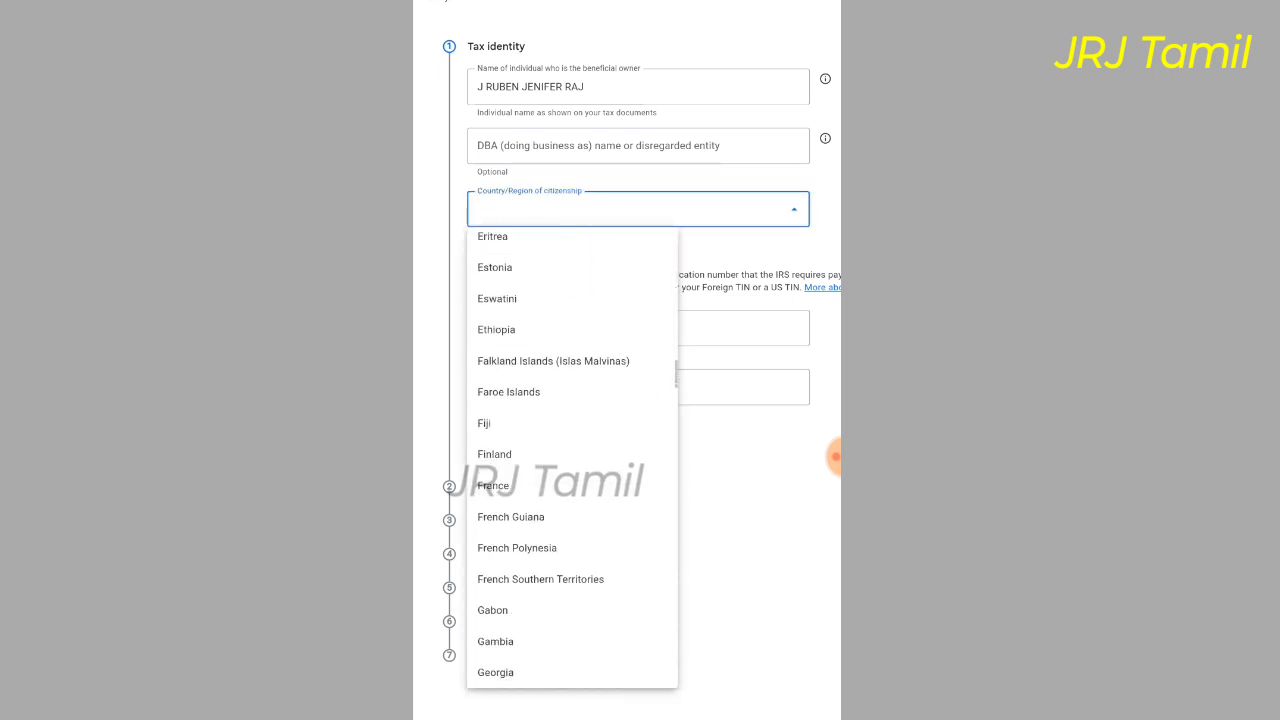
scroll(572, 460, "down", 1)
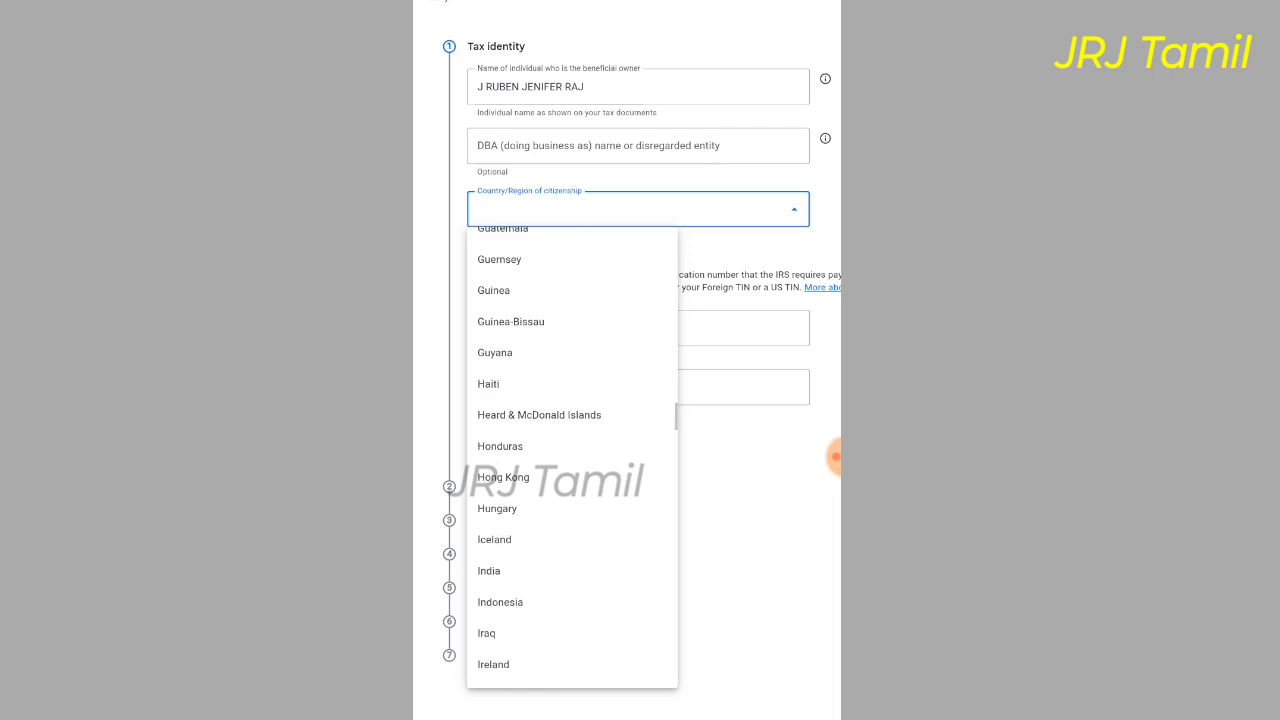
left_click(489, 570)
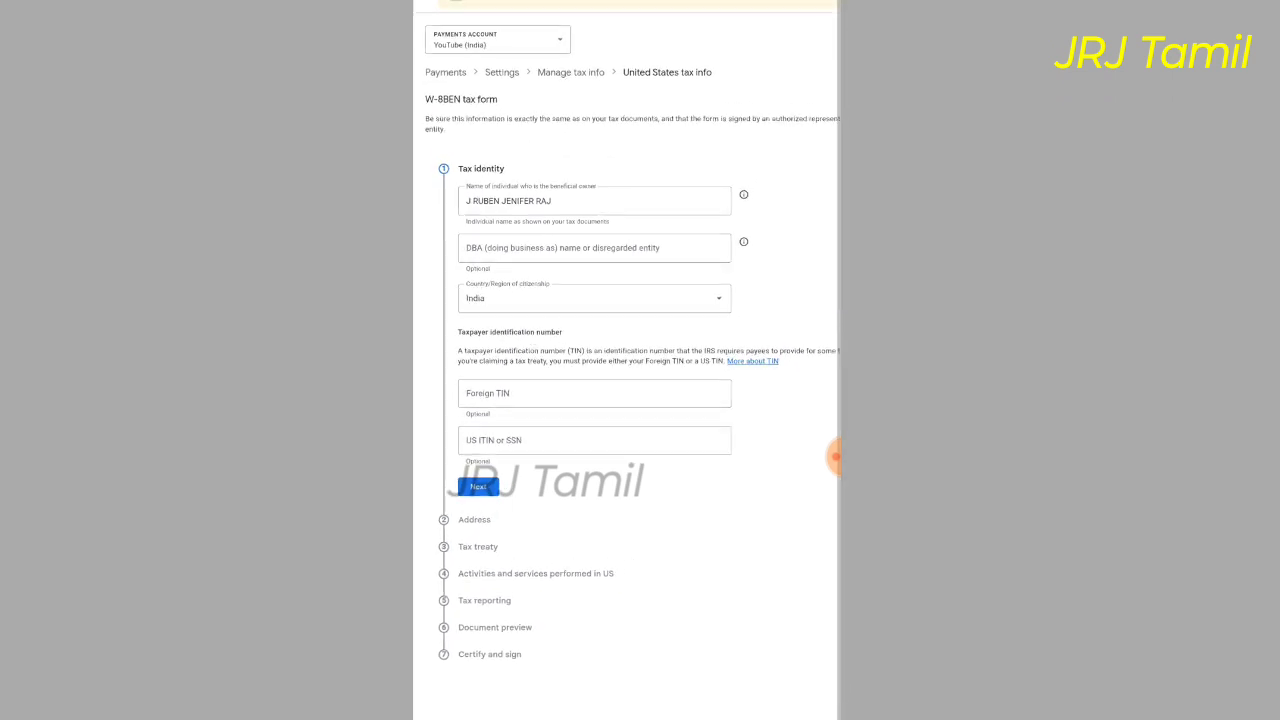
Fill in the Foreign TIN with the taxpayer's identification number and continue to the Address section
left_click(593, 394)
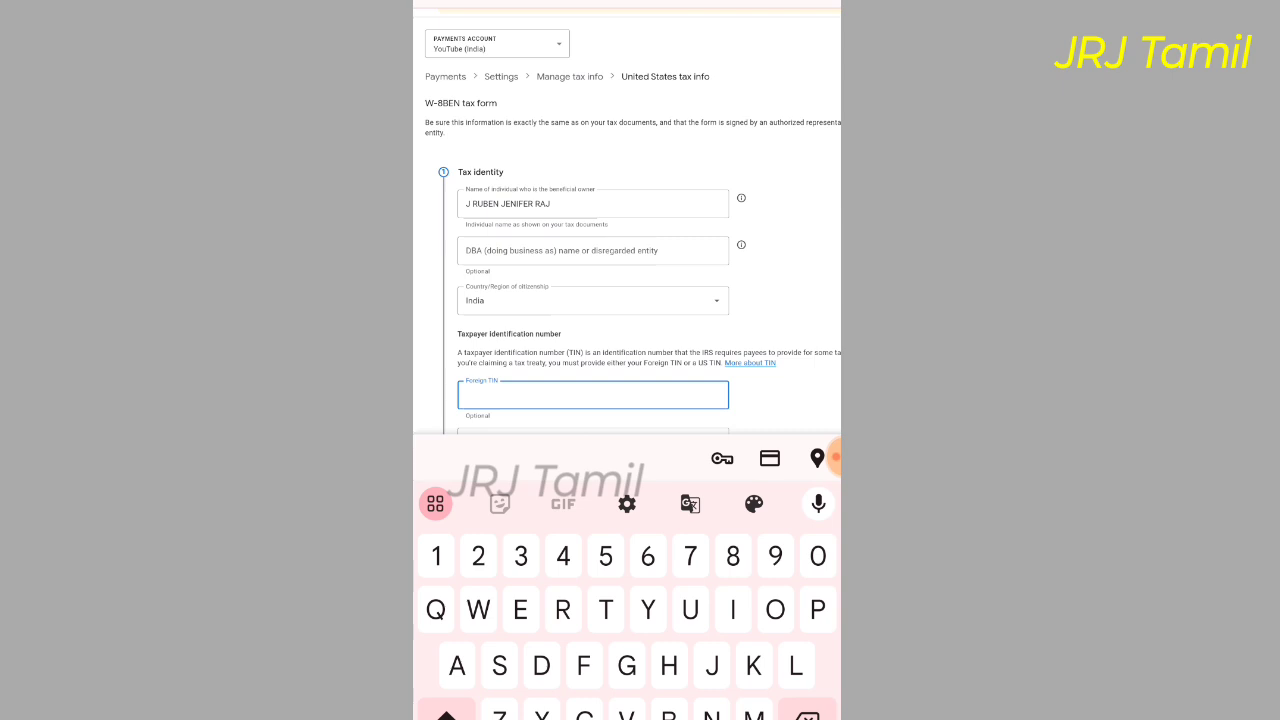
left_click(819, 360)
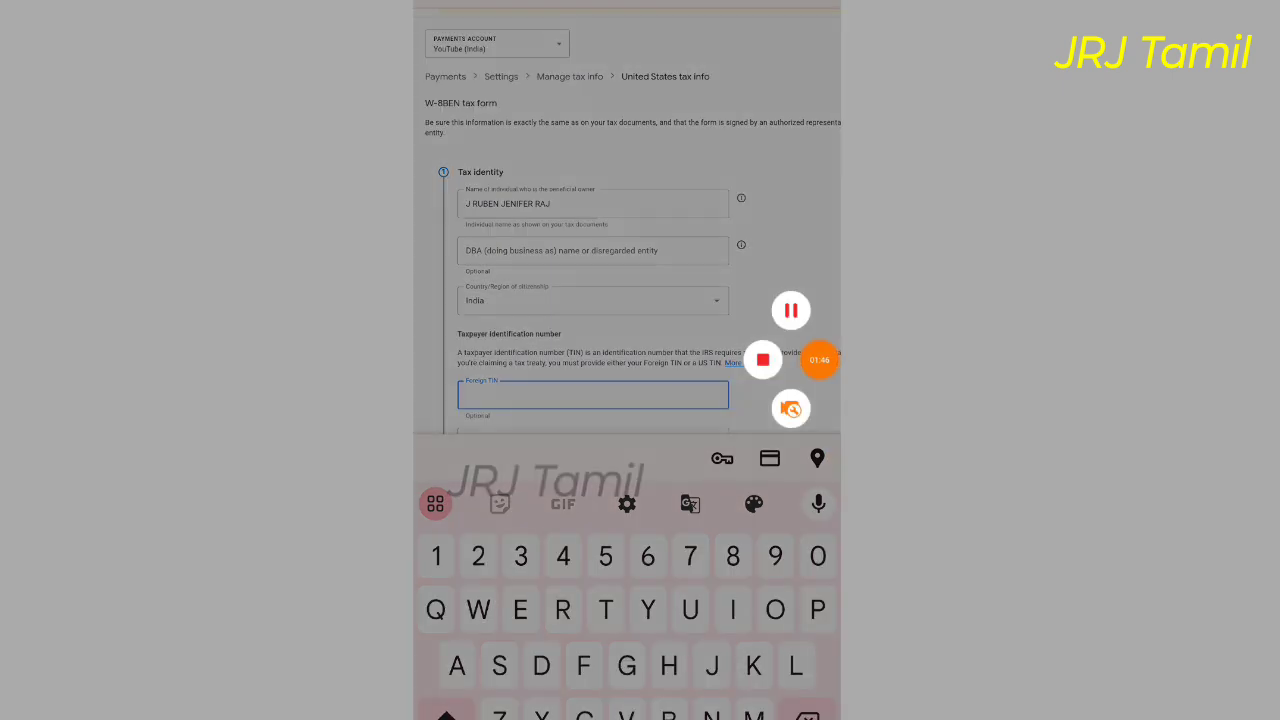
left_click(791, 309)
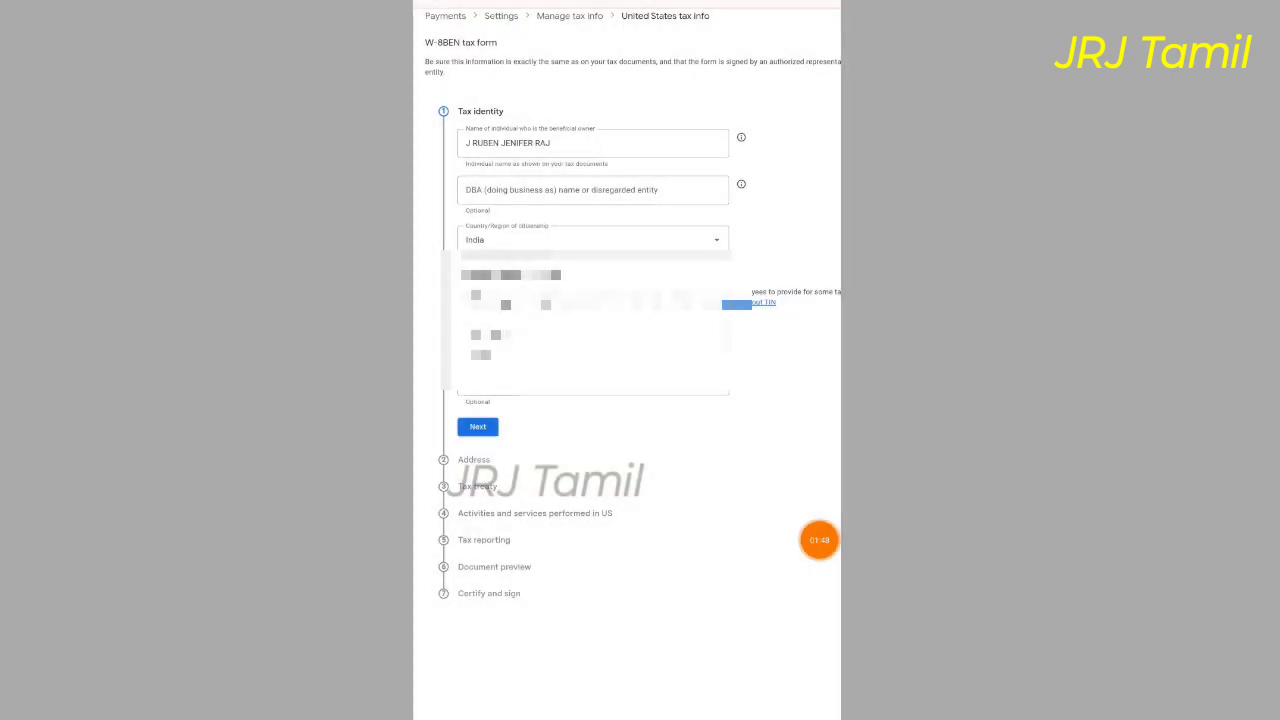
left_click(478, 426)
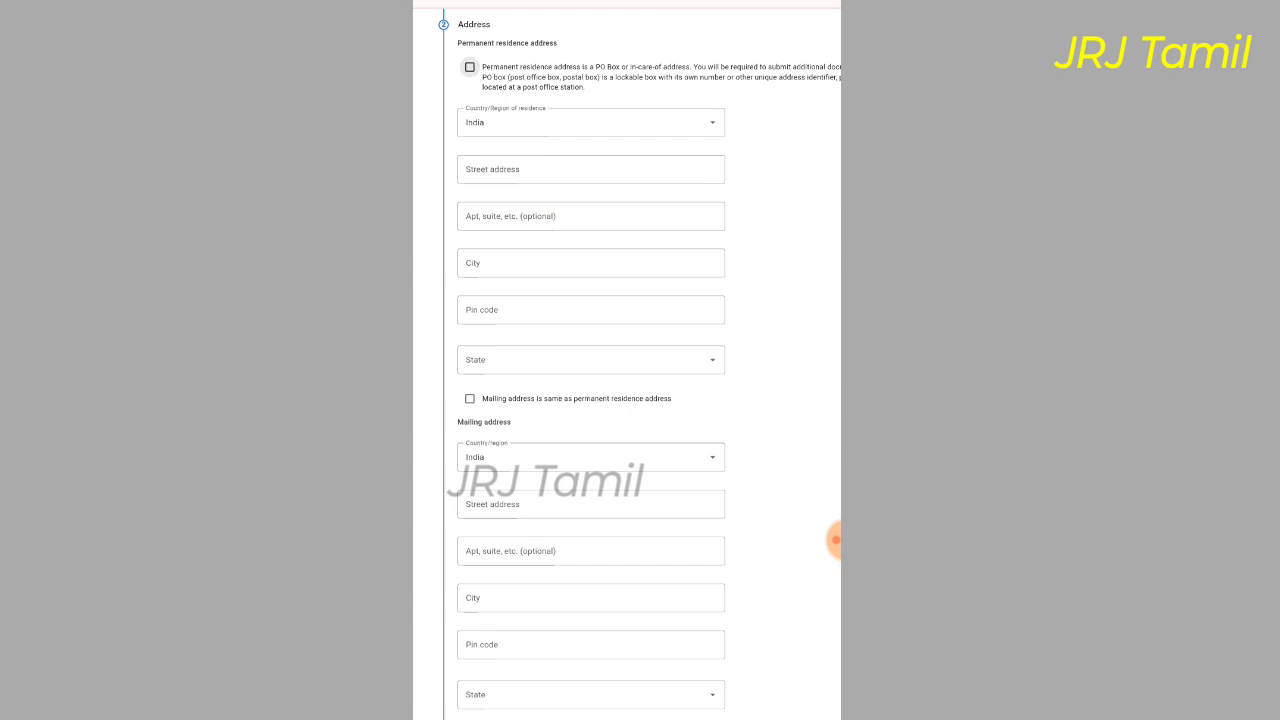
Mark the permanent residence as a PO Box or in-care-of address, fill it in, use it as the mailing address, and continue
left_click(469, 67)
left_click(516, 150)
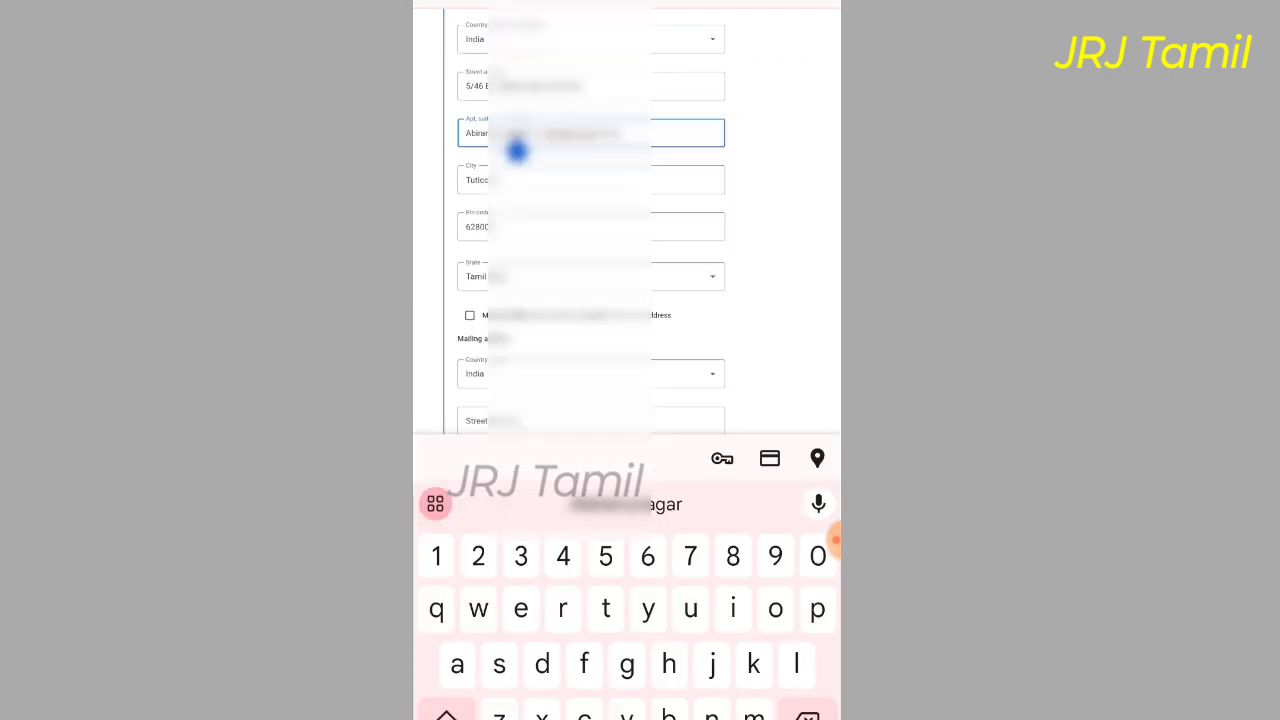
left_click(469, 315)
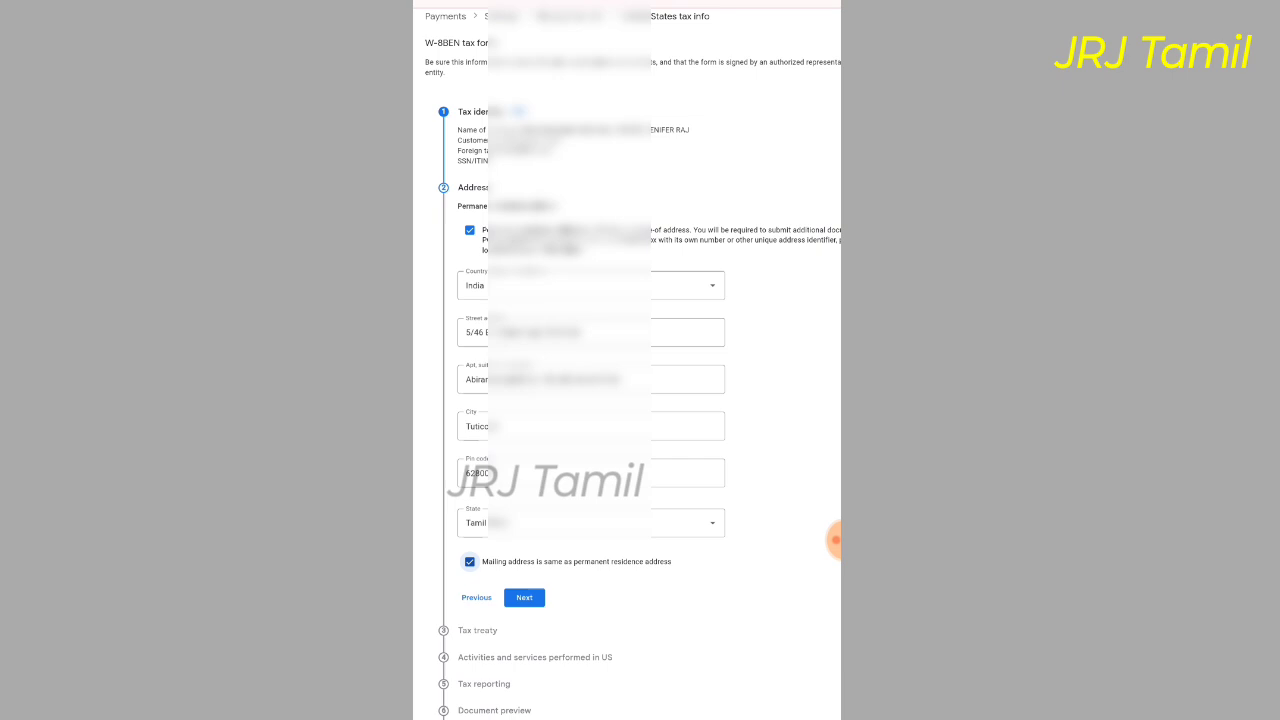
left_click(524, 597)
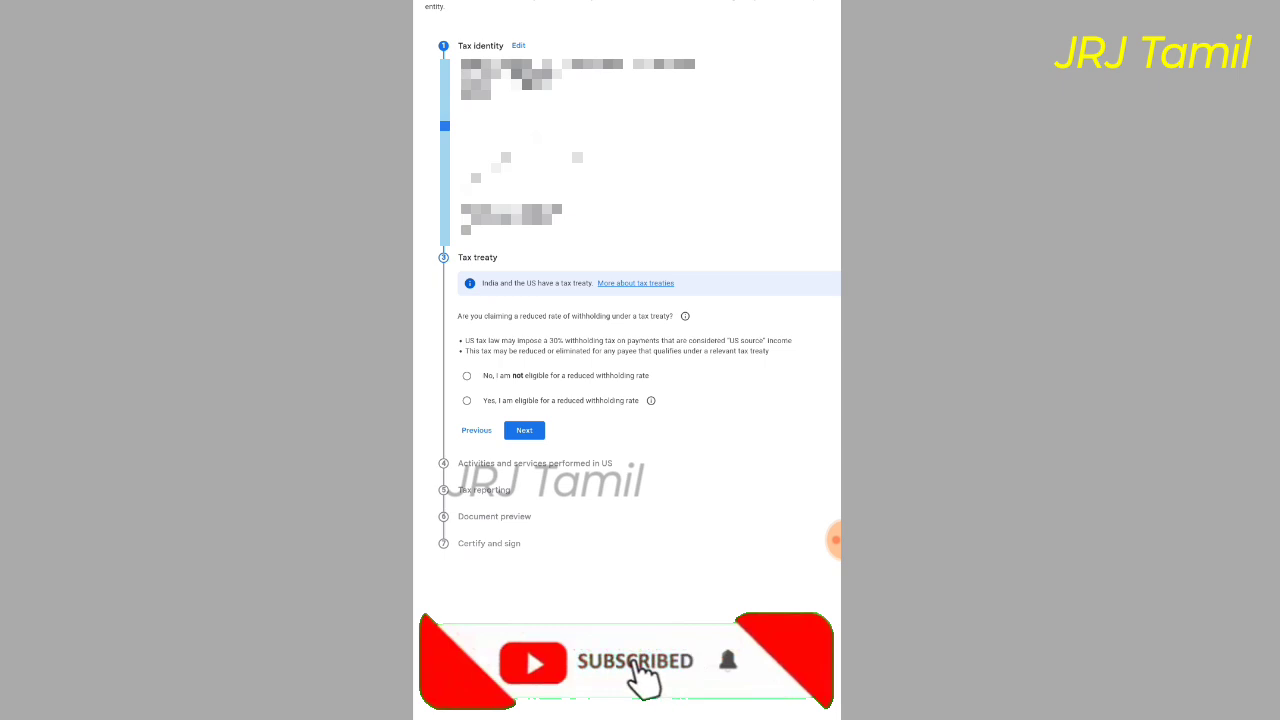
Claim eligibility for a reduced withholding rate under the tax treaty as a resident of India
left_click(467, 401)
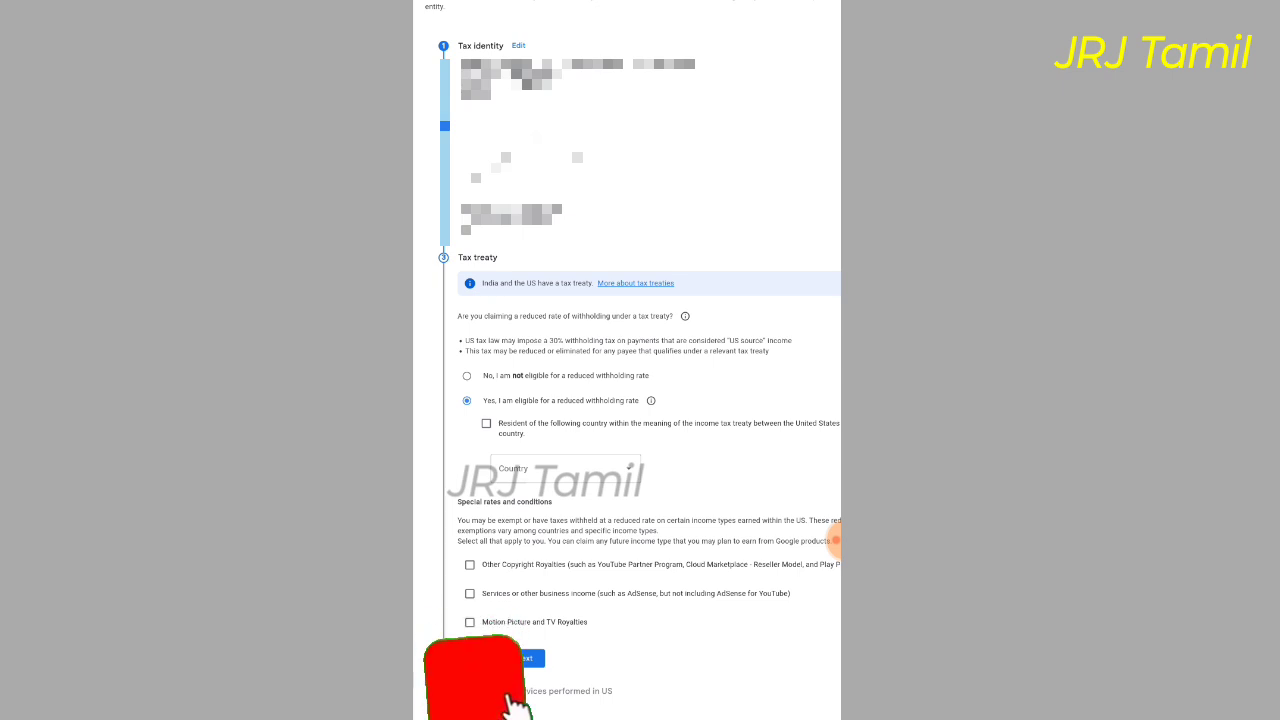
left_click(486, 424)
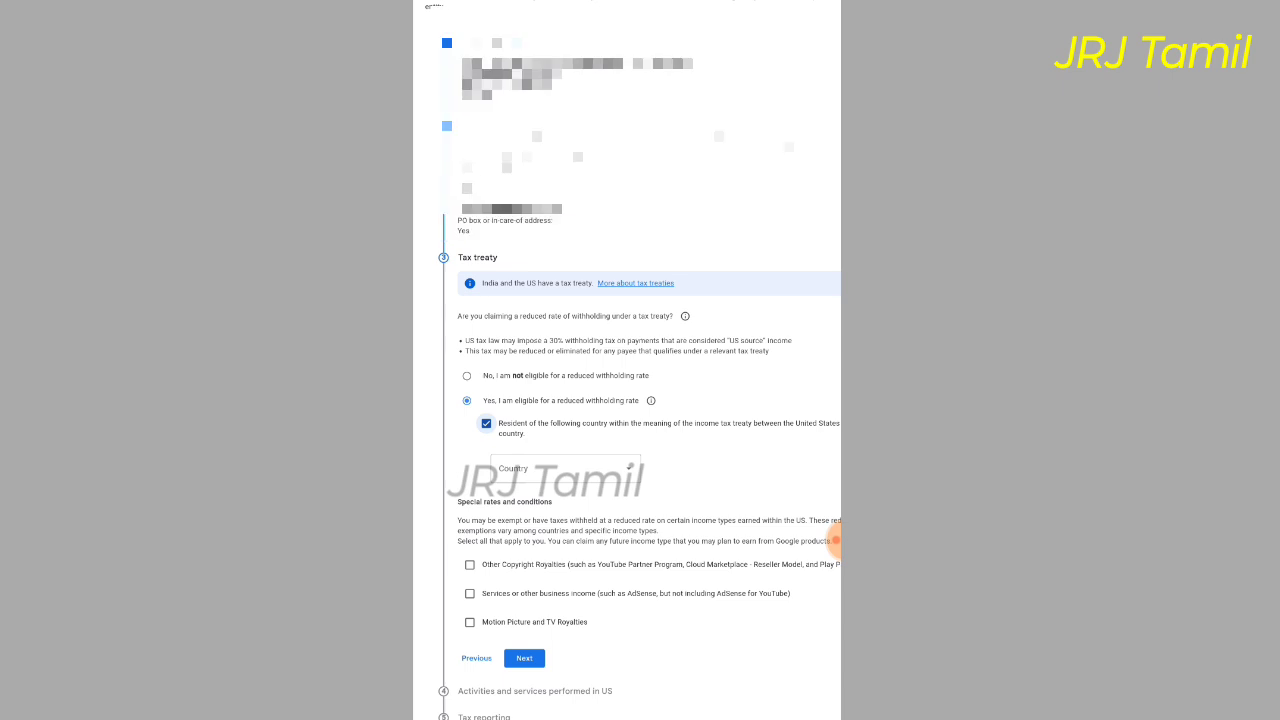
scroll(835, 540, "down", 1)
left_click(565, 428)
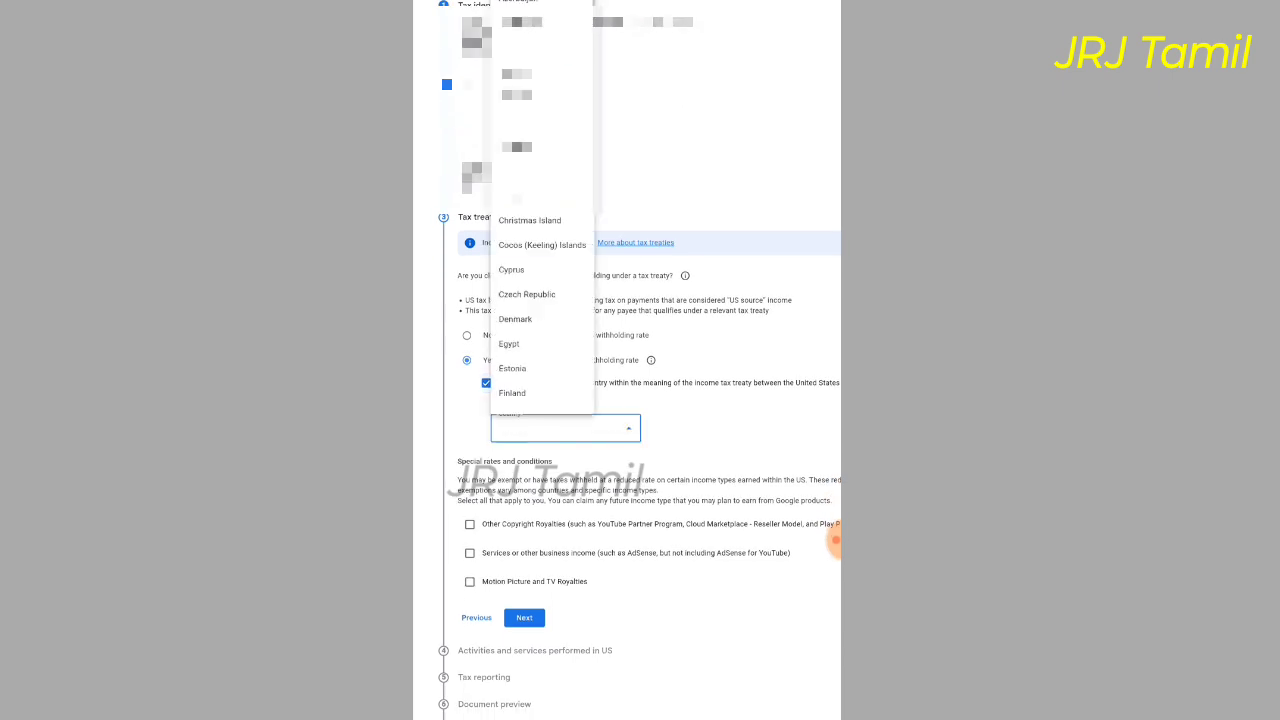
scroll(542, 305, "down", 5)
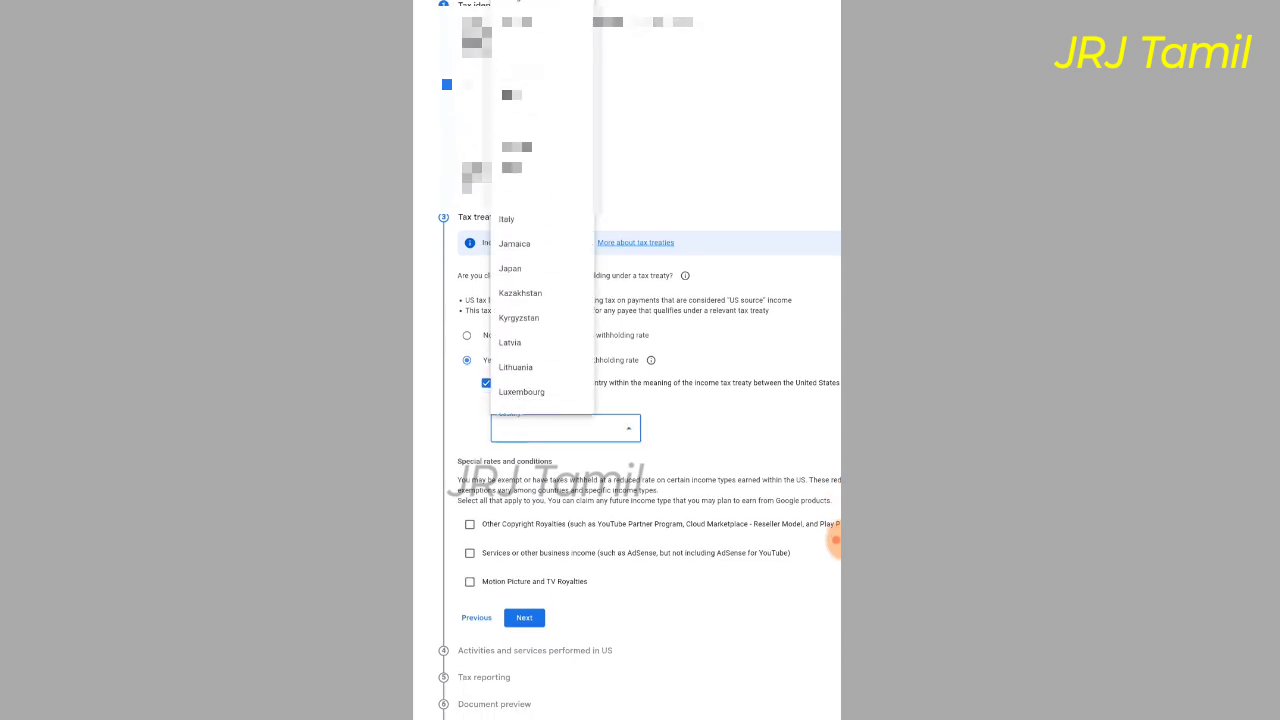
left_click(540, 120)
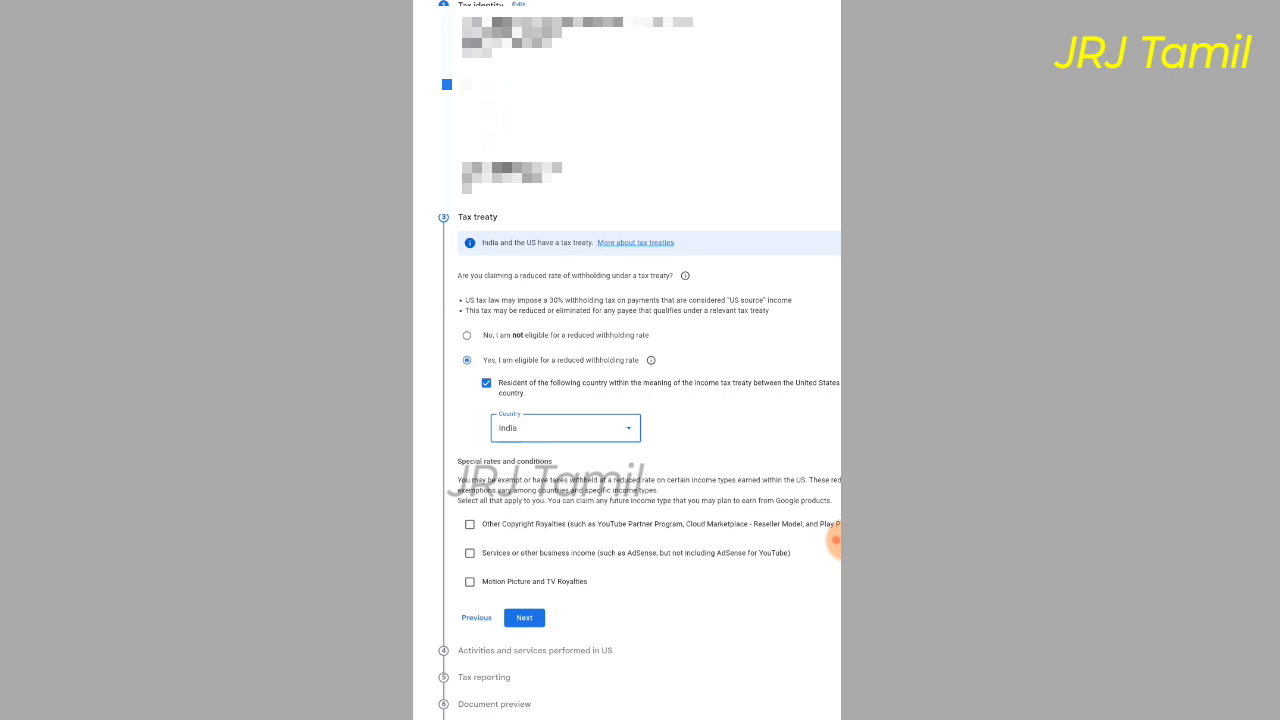
Claim Other Copyright Royalties under Article 12 and paragraph 2A II at the 15% reduced treaty rate, and confirm the treaty terms are met
left_click(470, 524)
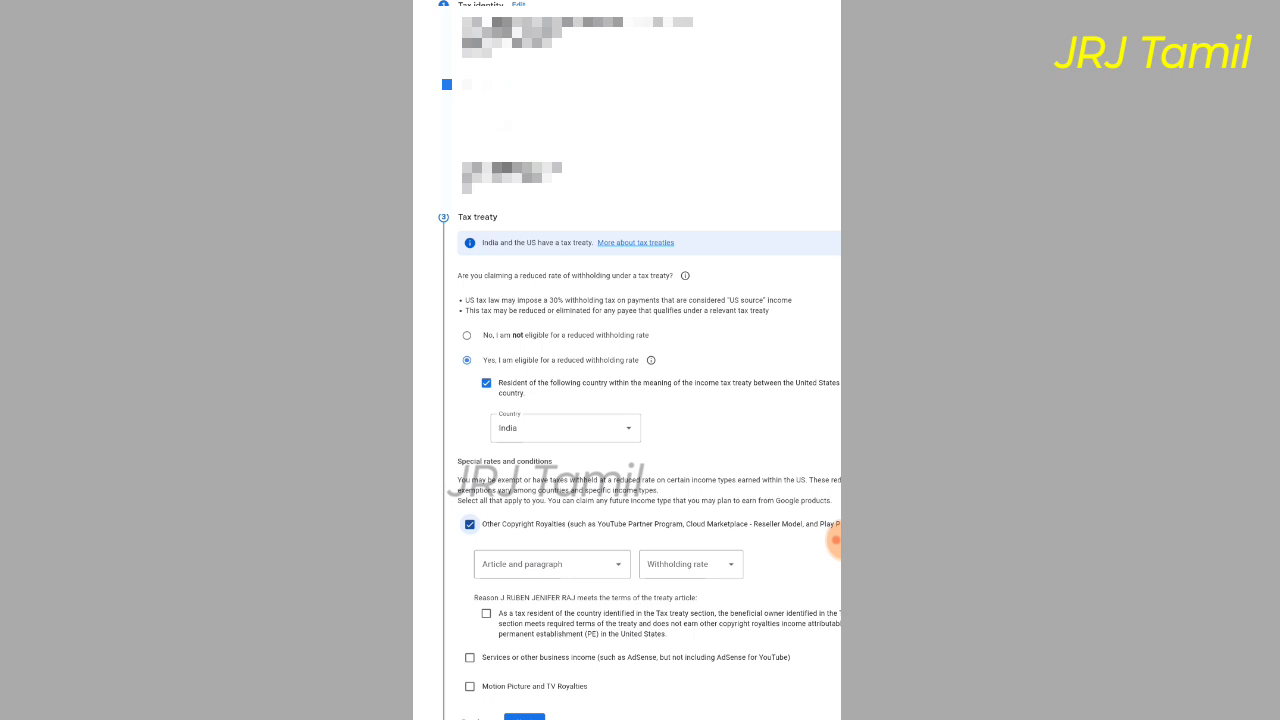
left_click(552, 564)
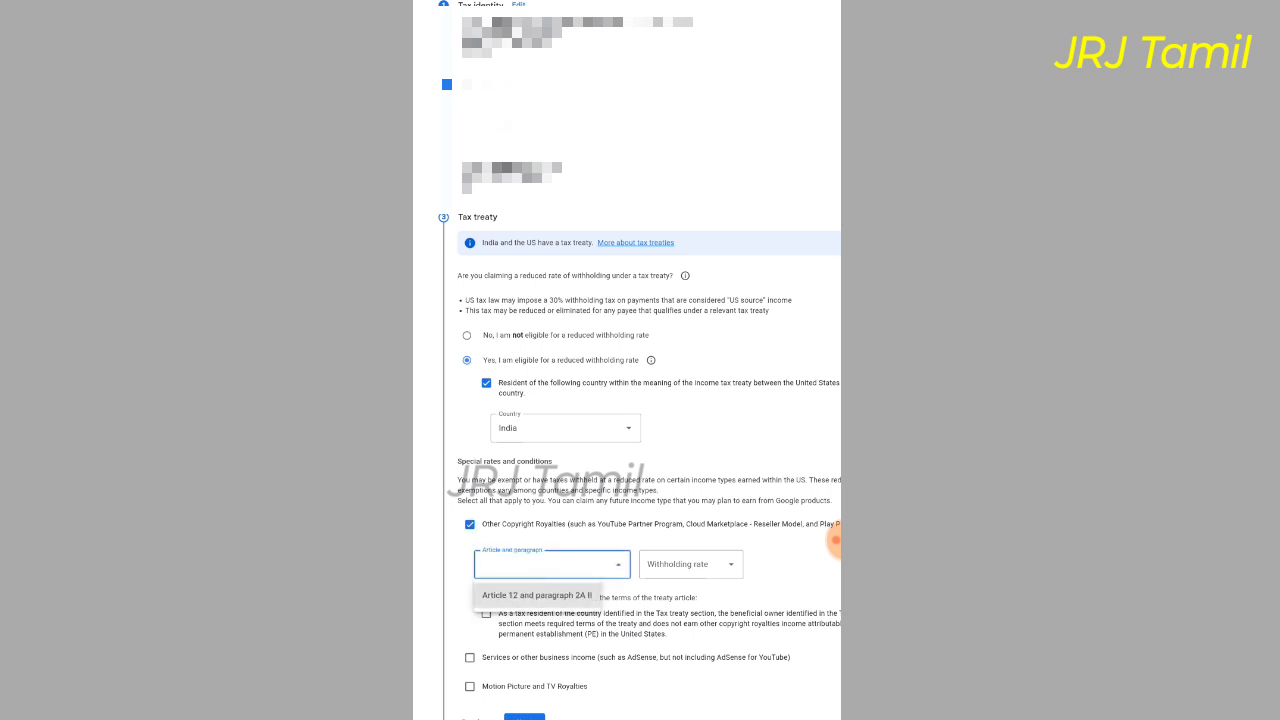
left_click(548, 595)
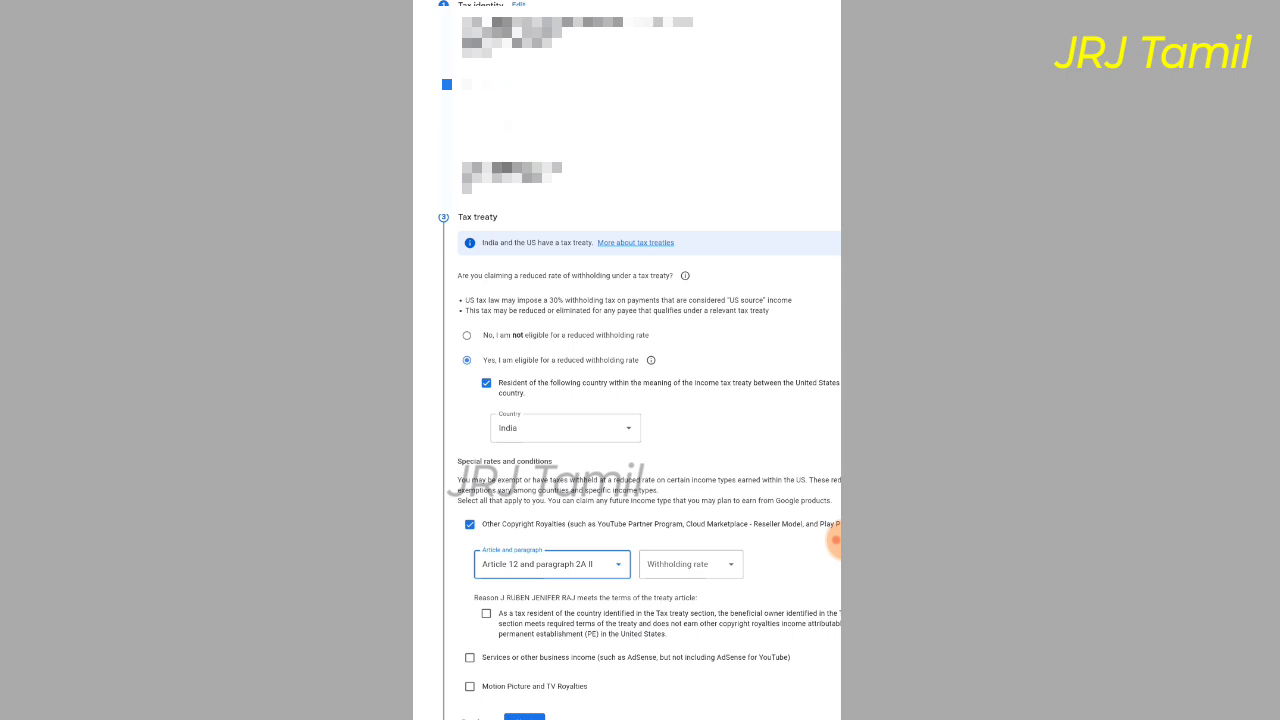
left_click(691, 564)
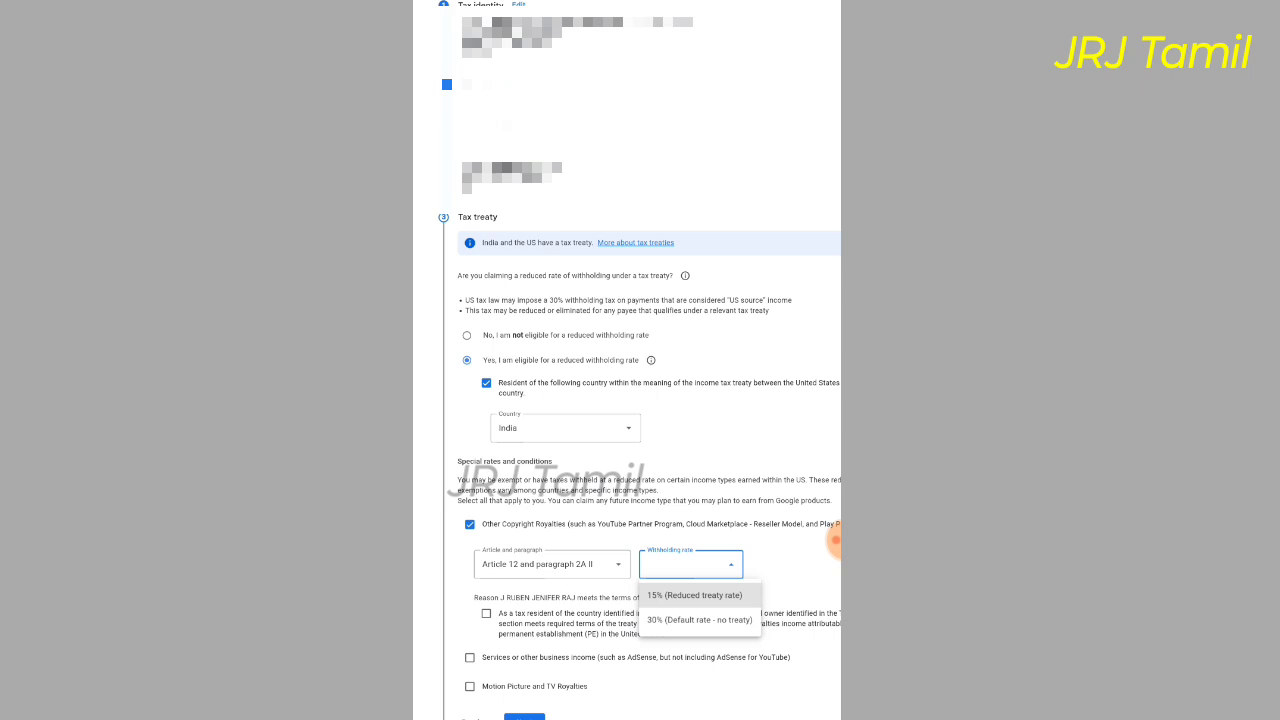
left_click(695, 596)
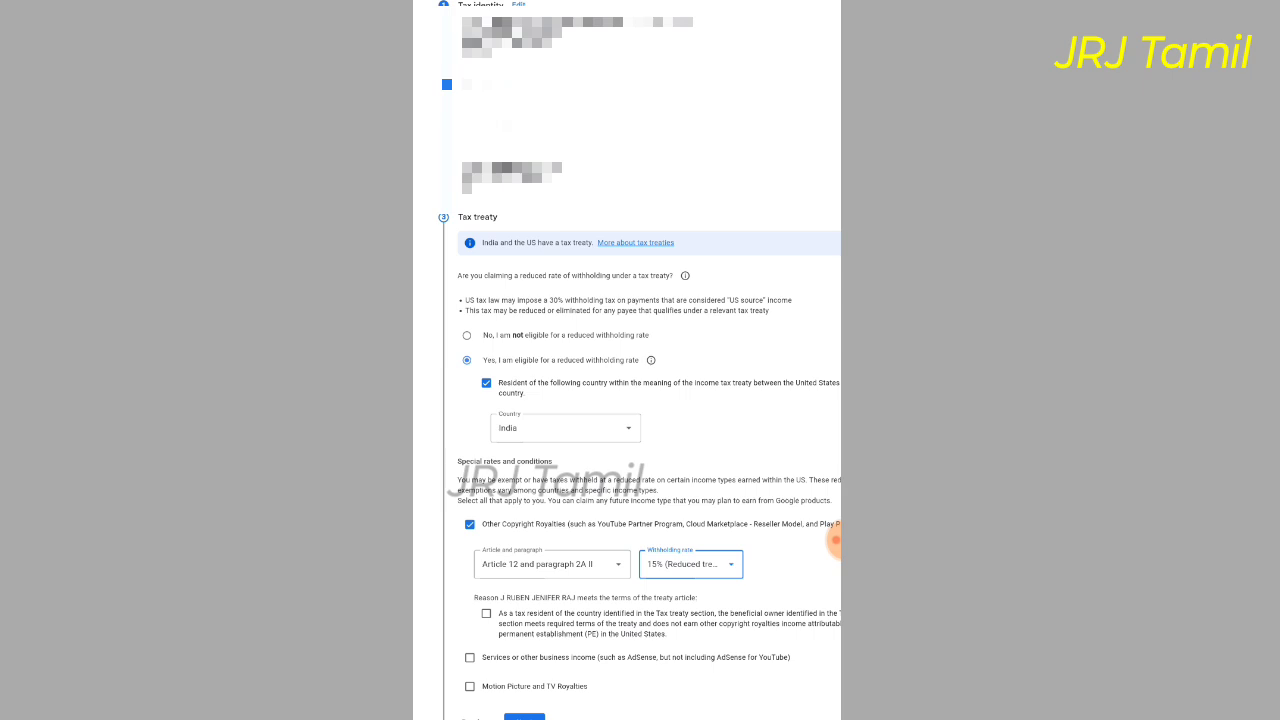
left_click(486, 614)
Claim Services or other business income under Article 7 and paragraph 1 at the 0% reduced treaty rate, and confirm the treaty terms are met
left_click(470, 657)
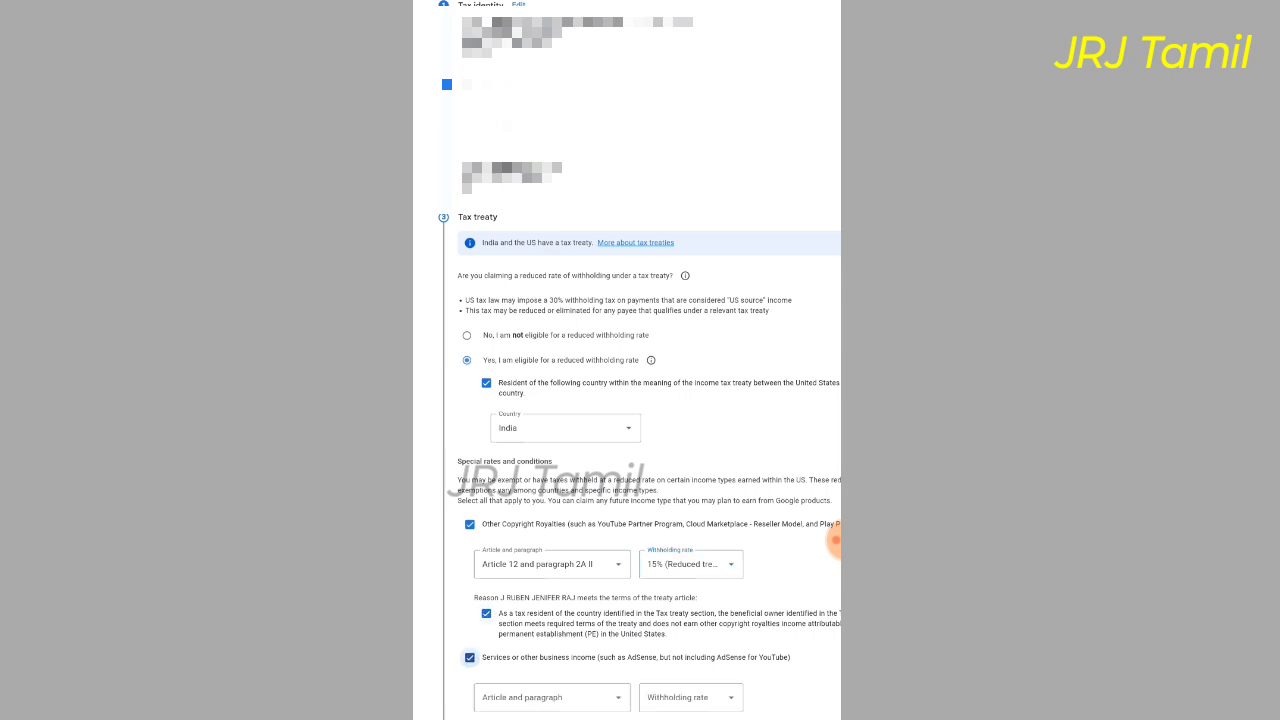
scroll(627, 400, "right", 1)
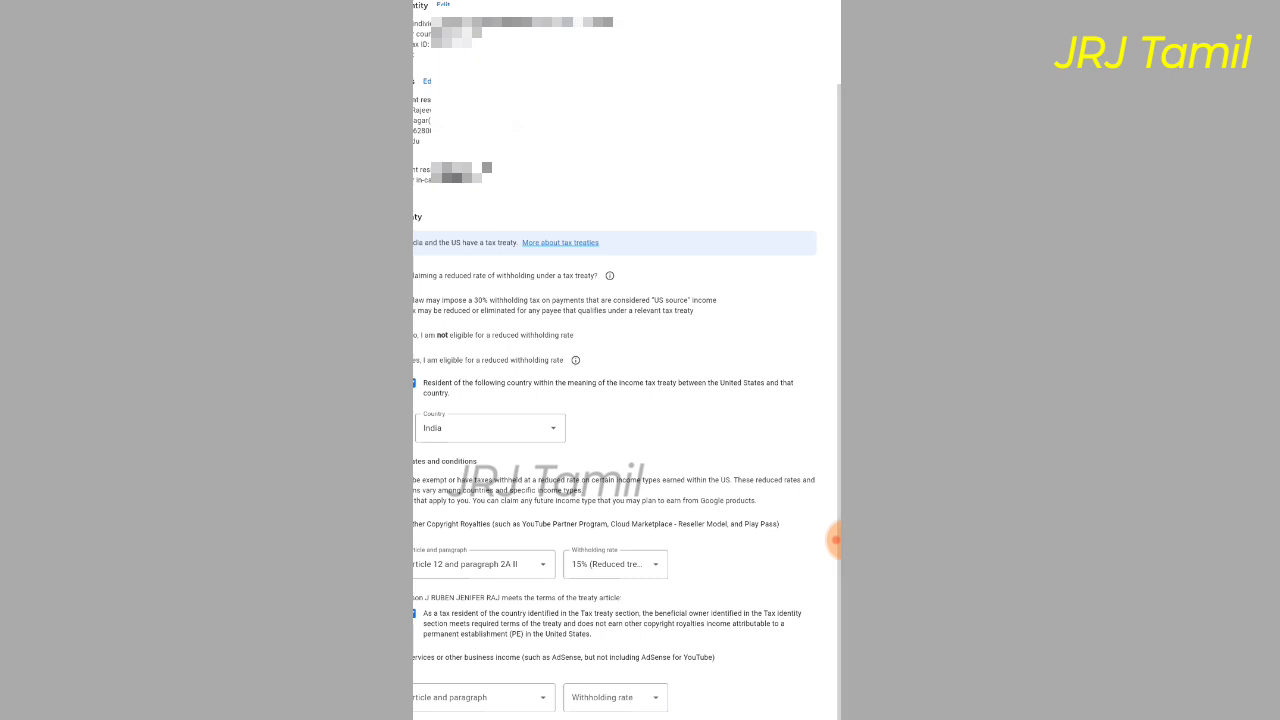
scroll(627, 400, "left", 1)
scroll(640, 400, "down", 1)
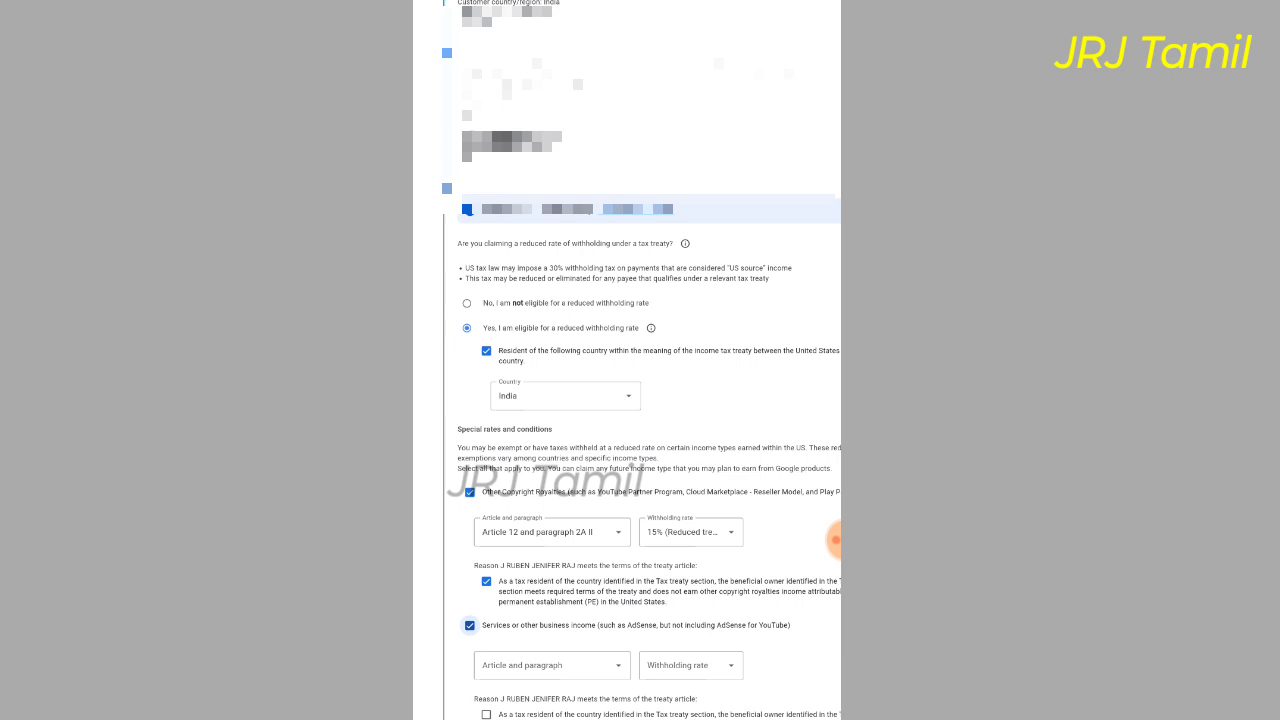
left_click(552, 666)
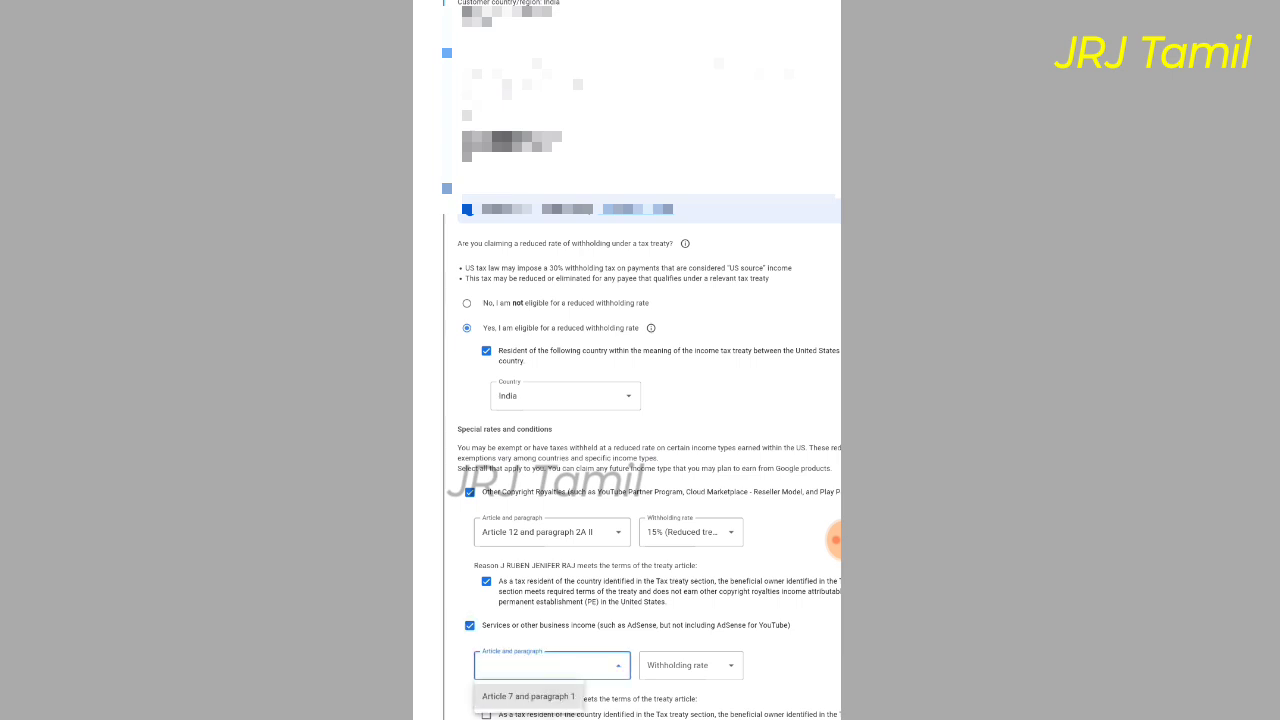
left_click(528, 697)
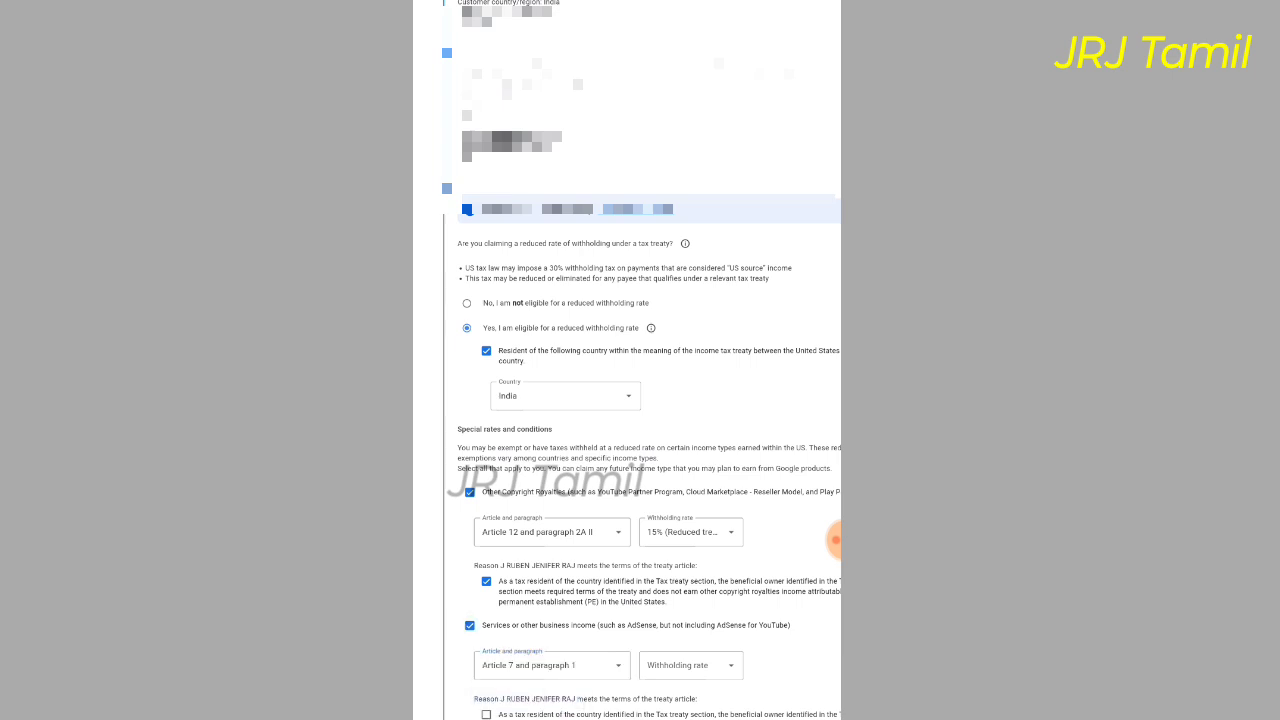
left_click(691, 666)
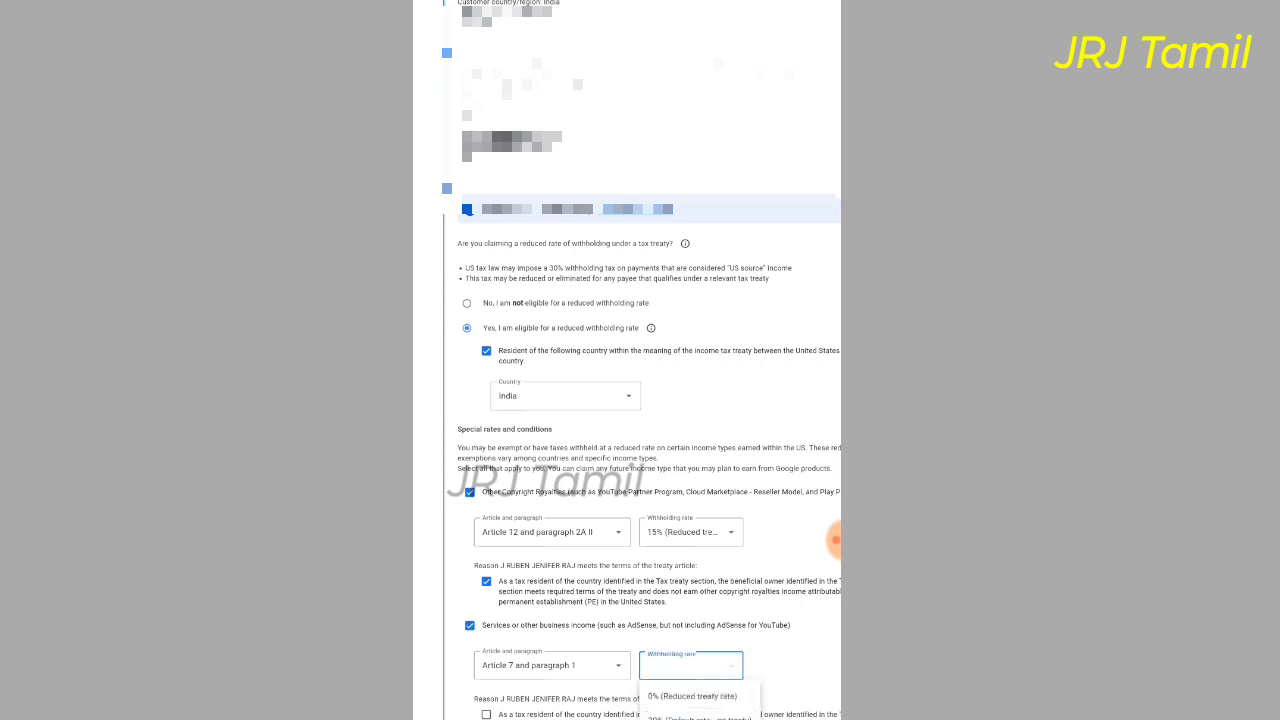
left_click(692, 696)
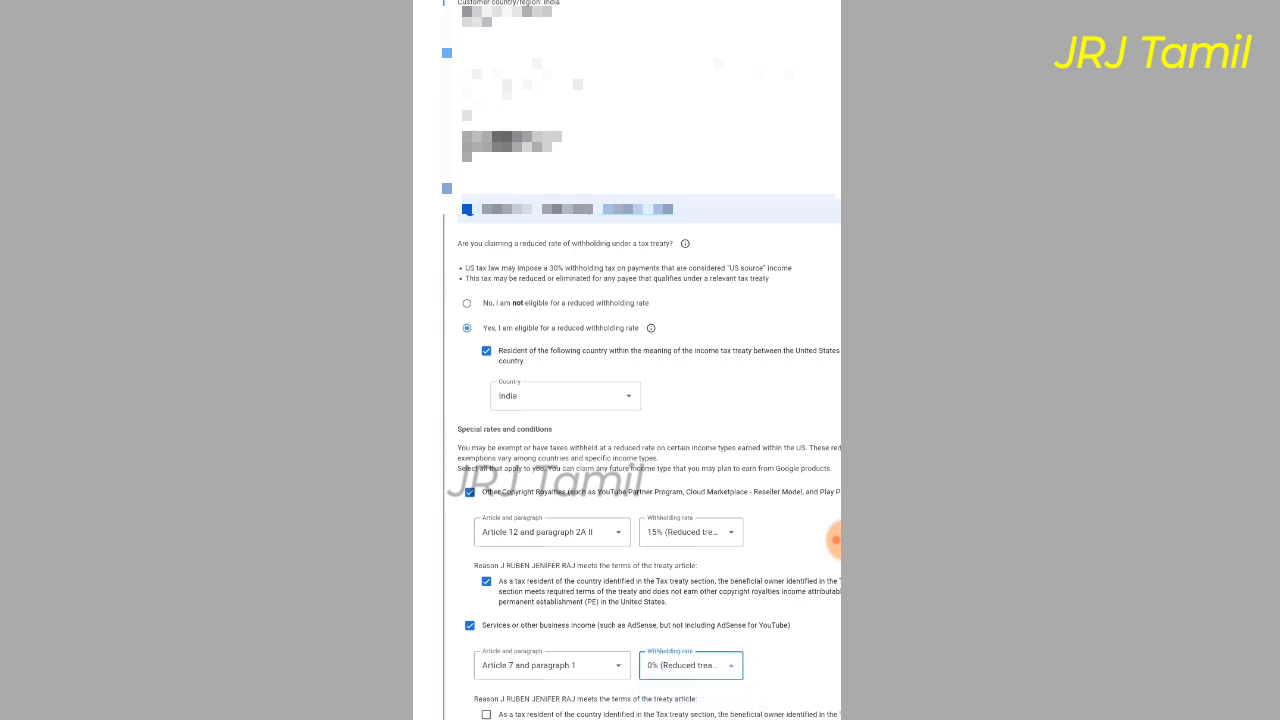
scroll(836, 540, "down", 2)
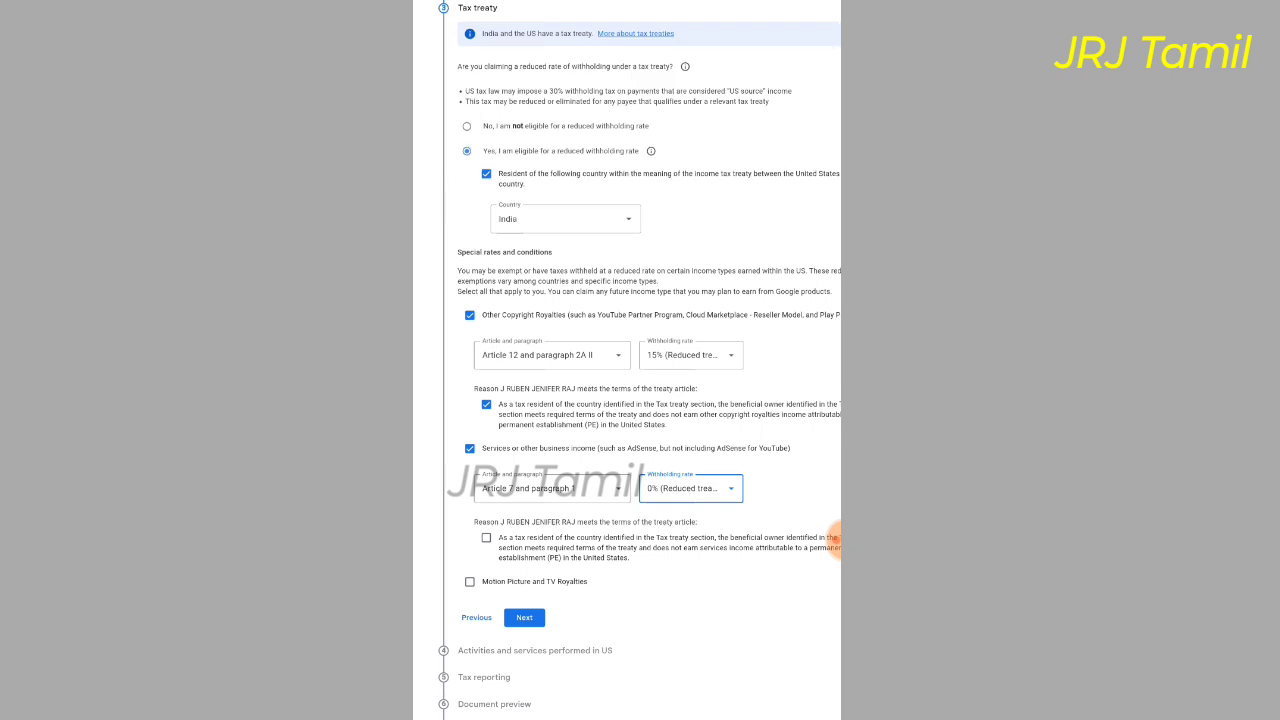
left_click(486, 537)
Claim Motion Picture and TV Royalties under Article 12 and paragraph 2A II at the 15% reduced rate, confirm the terms, and continue
left_click(470, 582)
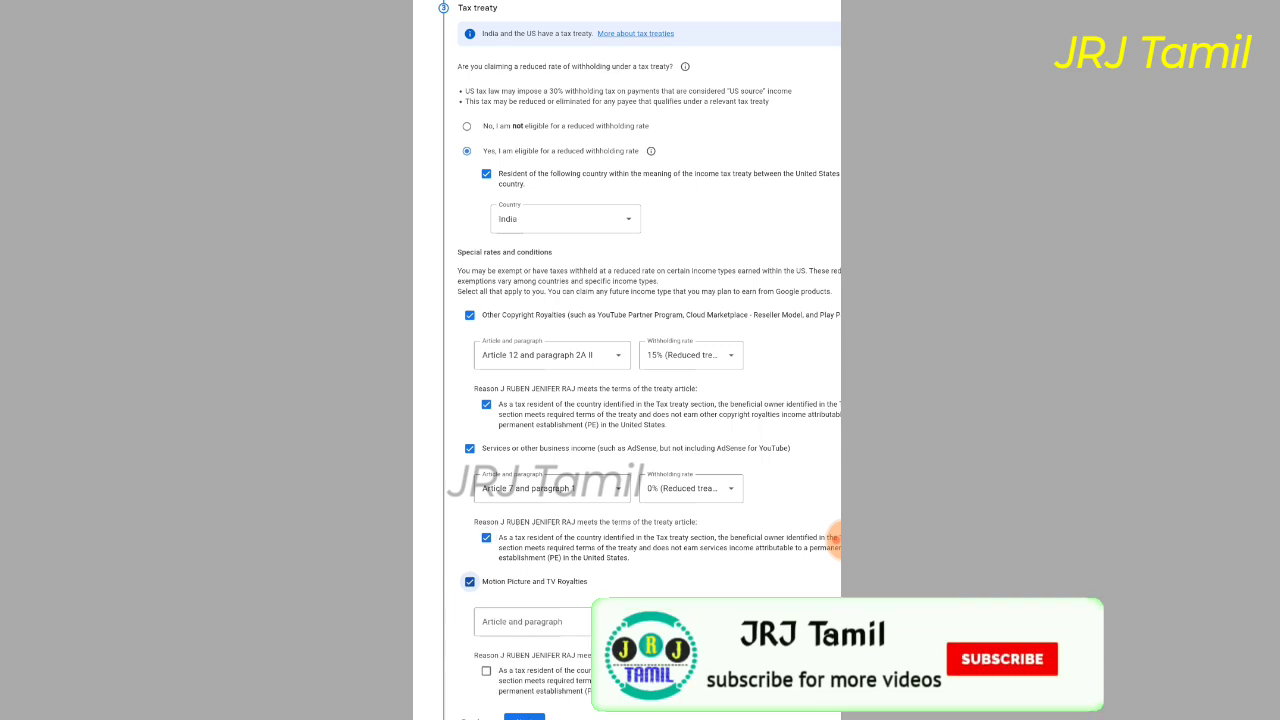
scroll(835, 538, "down", 1)
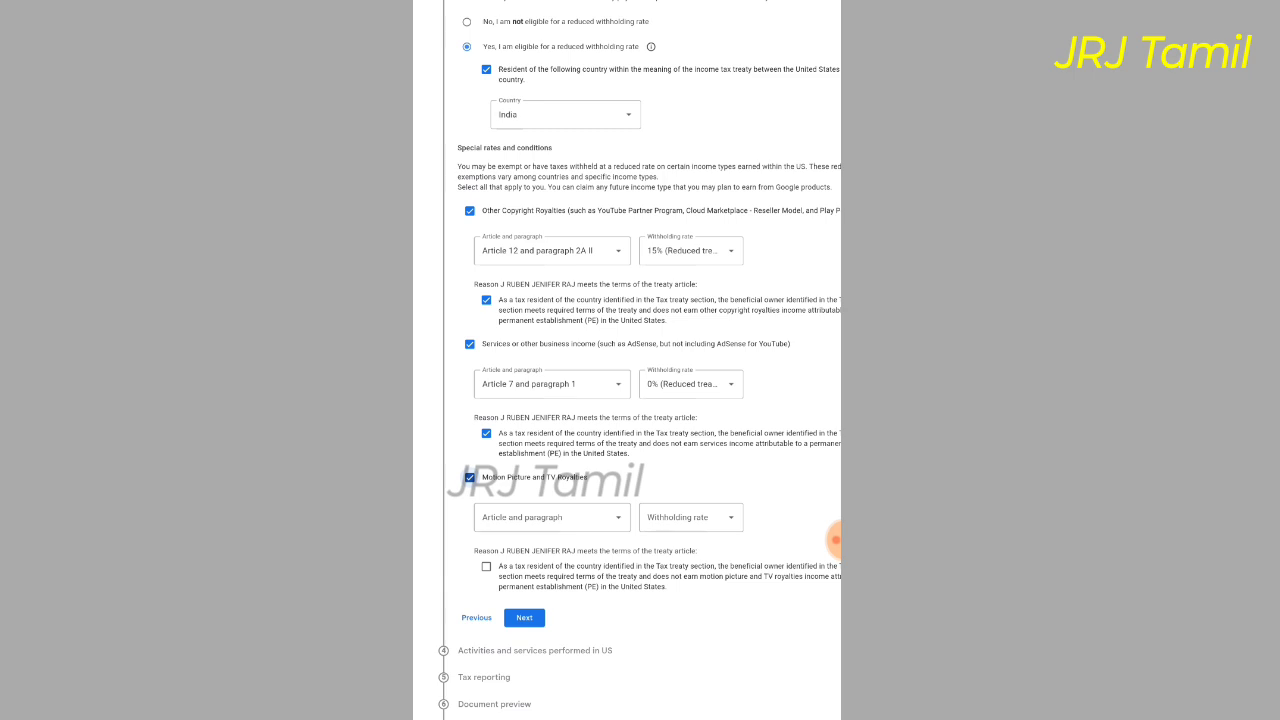
left_click(552, 517)
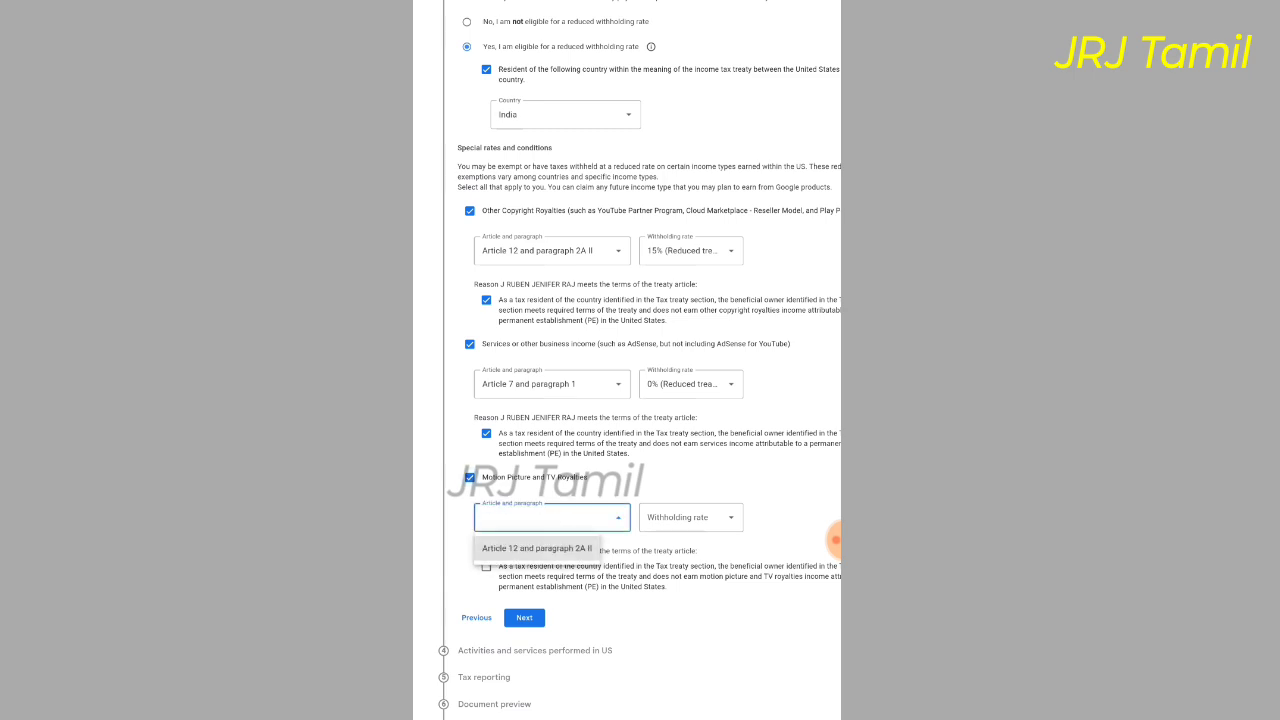
left_click(537, 548)
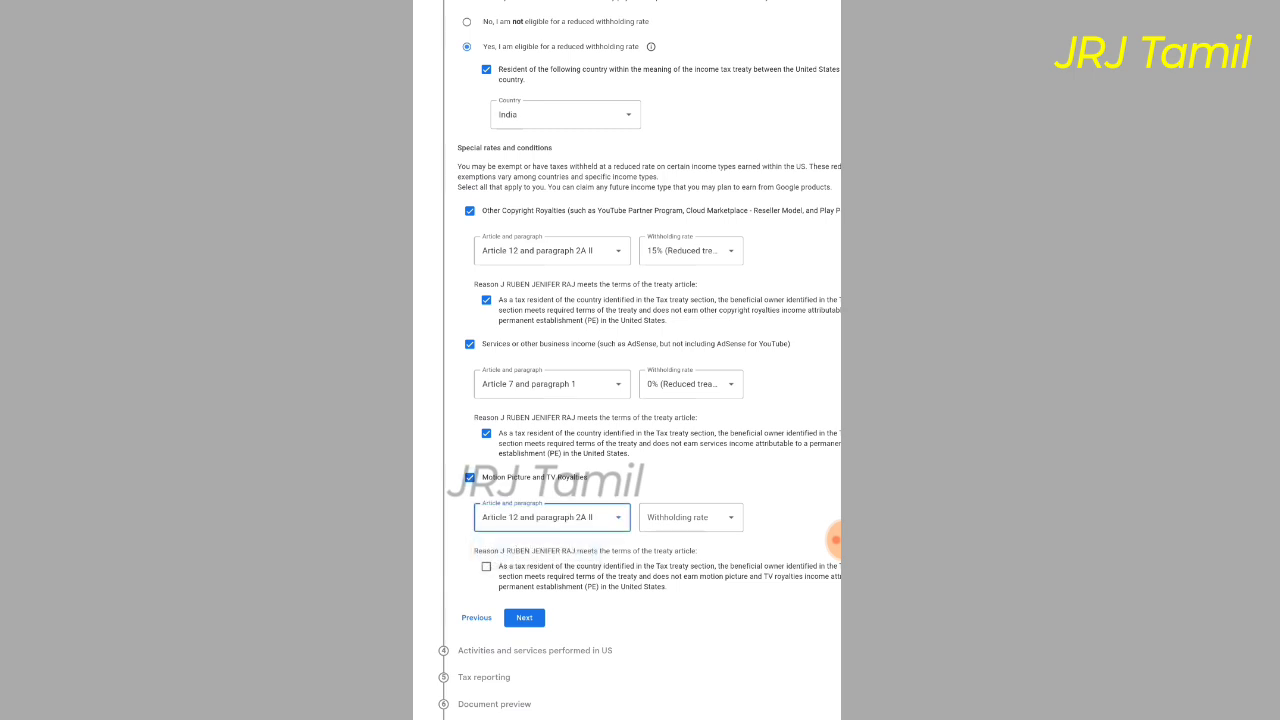
left_click(690, 517)
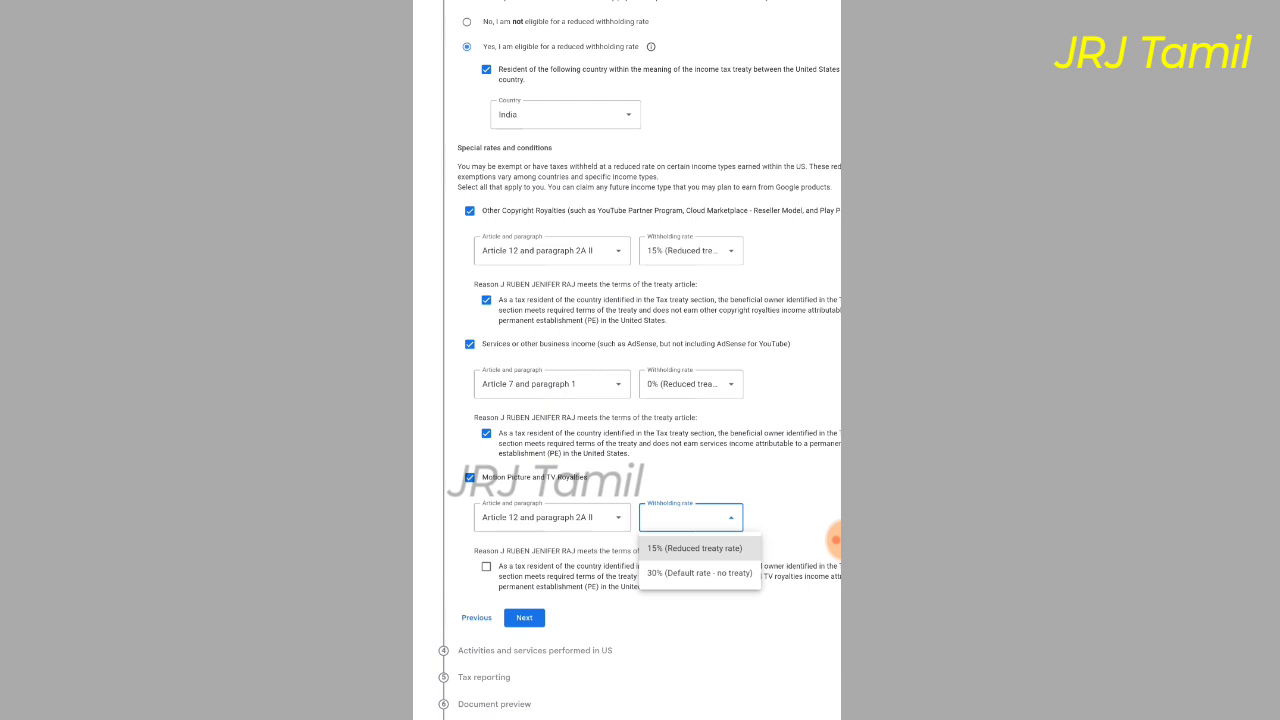
left_click(695, 548)
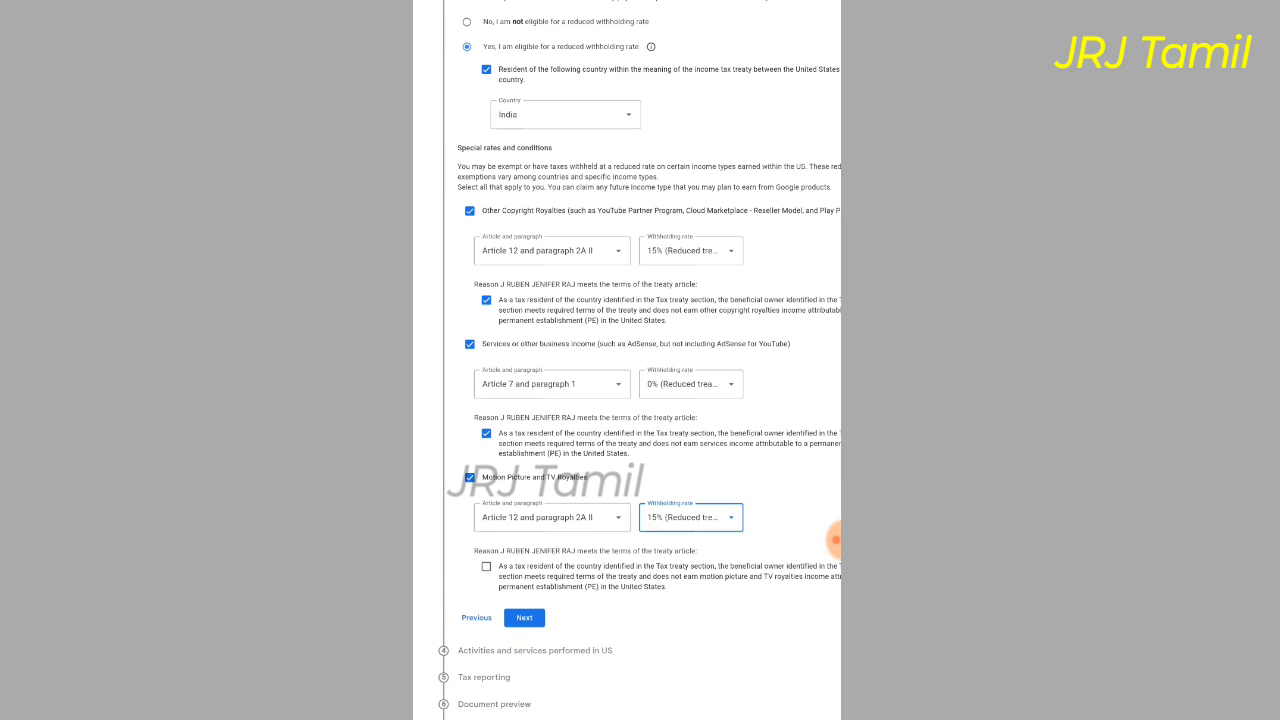
left_click(486, 566)
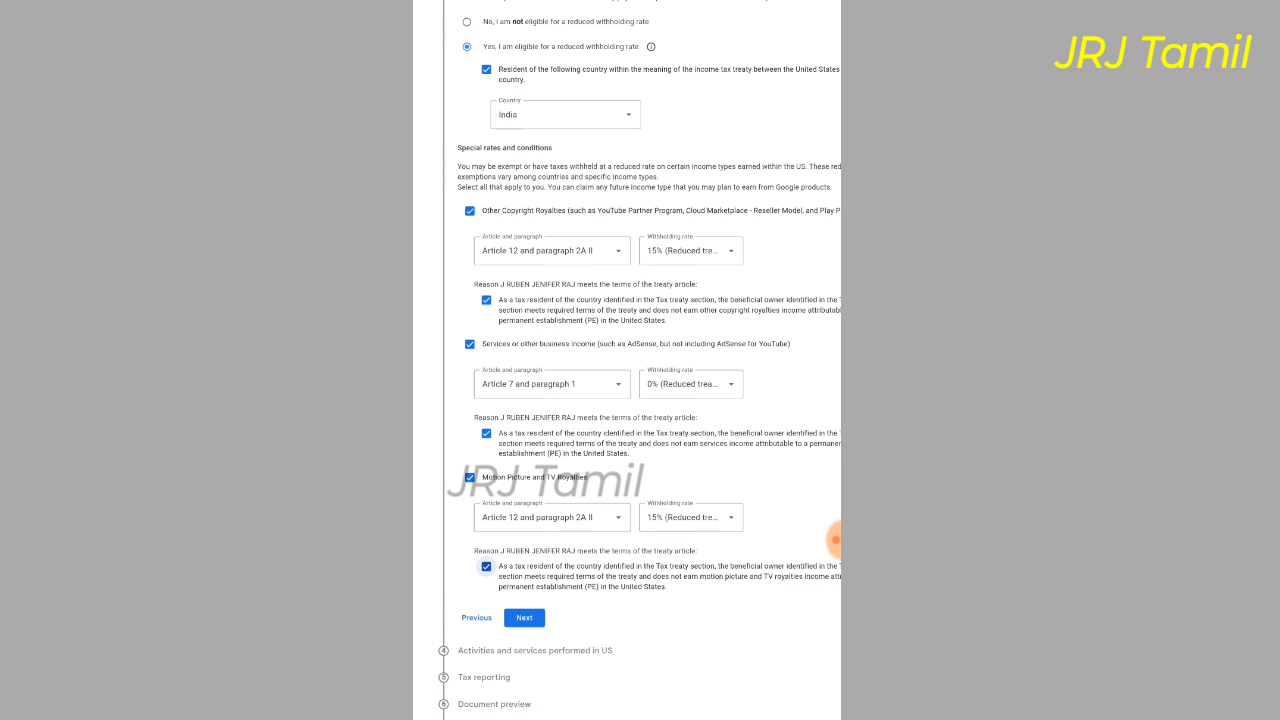
left_click(524, 618)
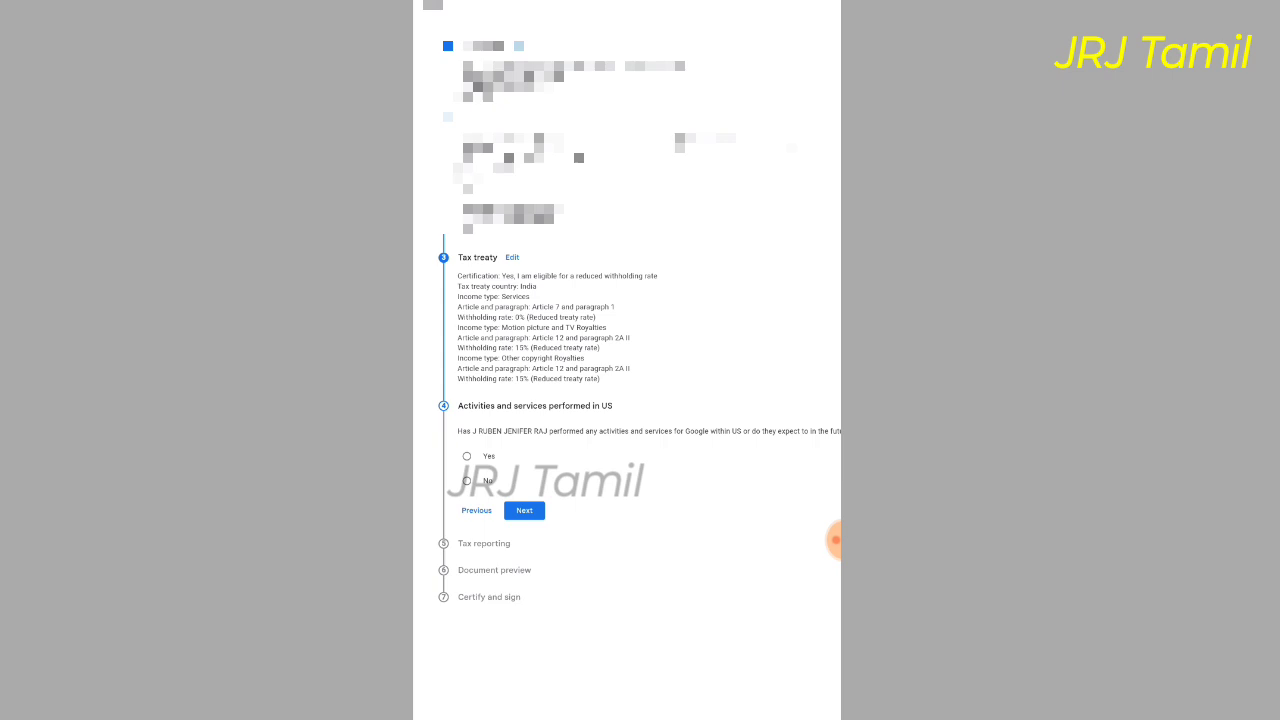
Answer No to activities and services performed in the US, certify that services are performed solely outside the US, and continue
left_click(467, 481)
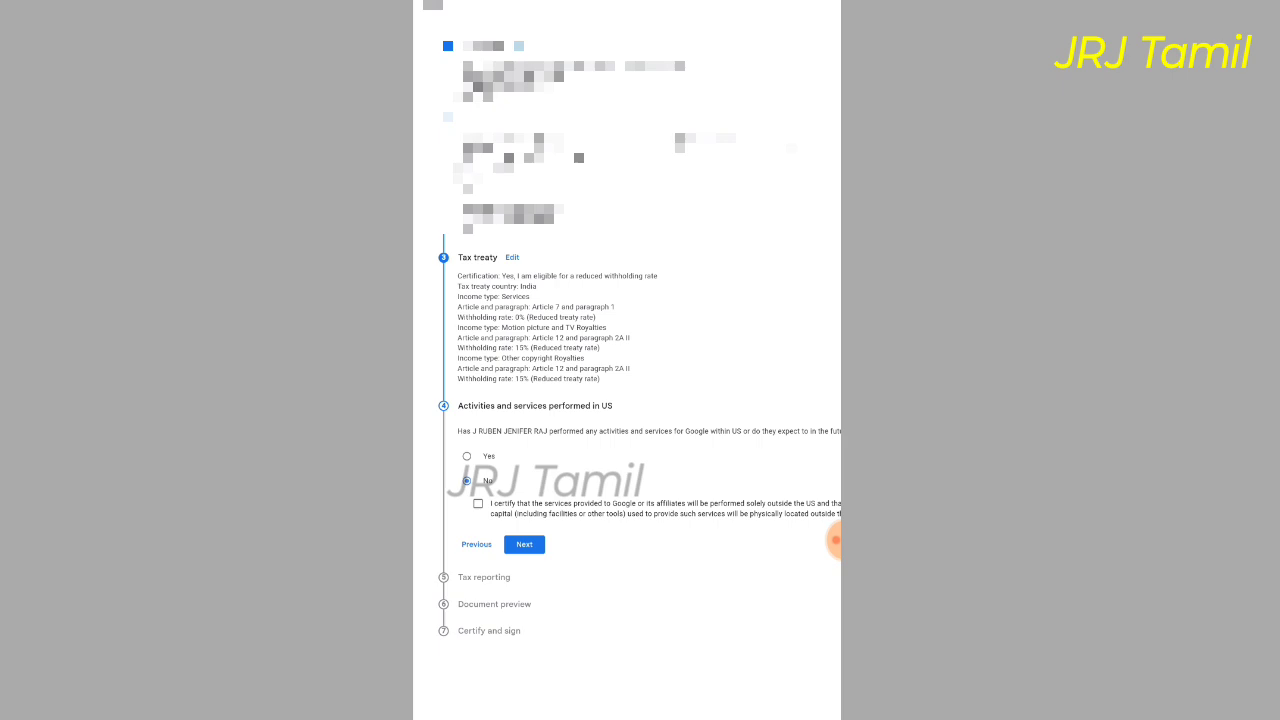
left_click(478, 503)
left_click(524, 544)
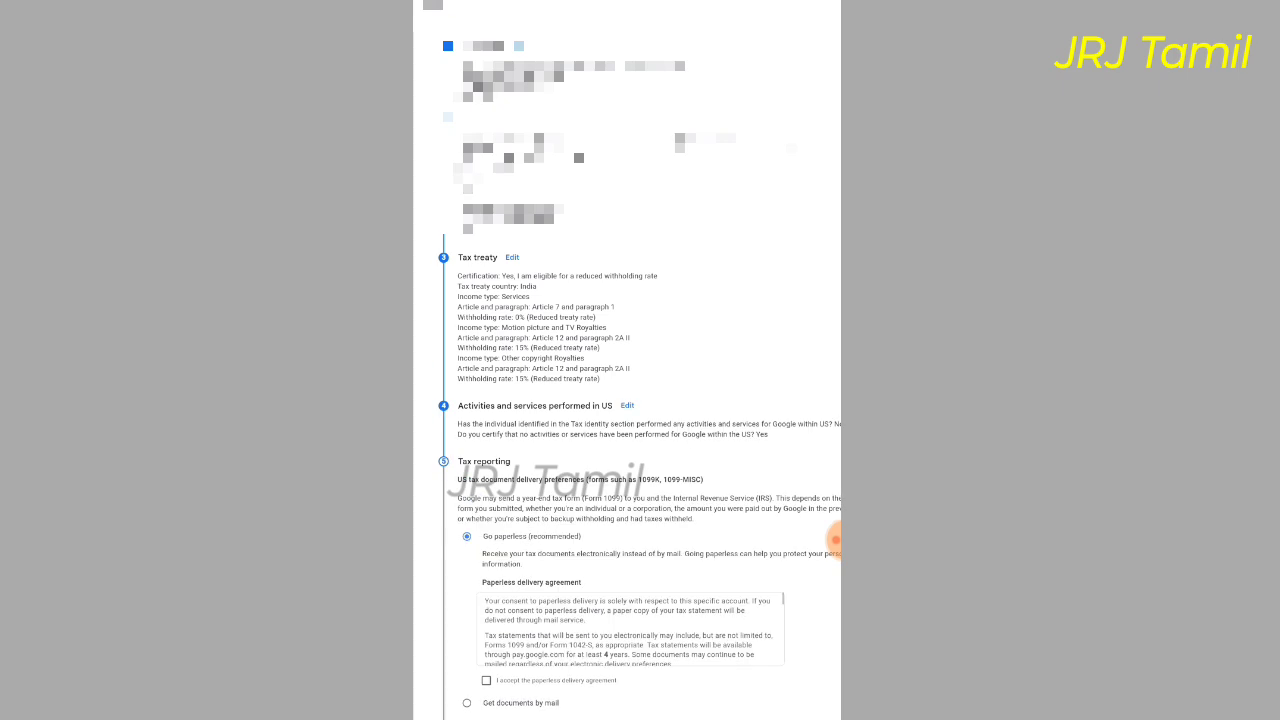
Accept the paperless delivery agreement for the US tax documents and continue to the document preview
scroll(835, 539, "down", 1)
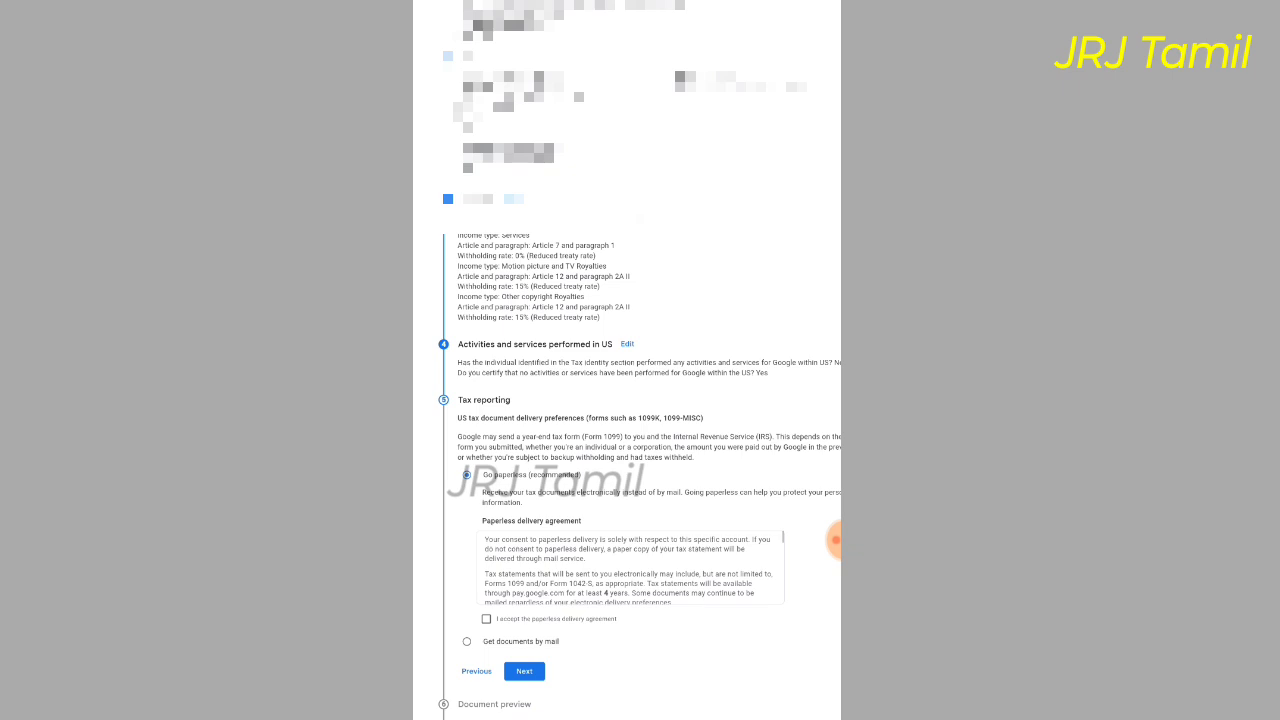
left_click(486, 619)
left_click(524, 671)
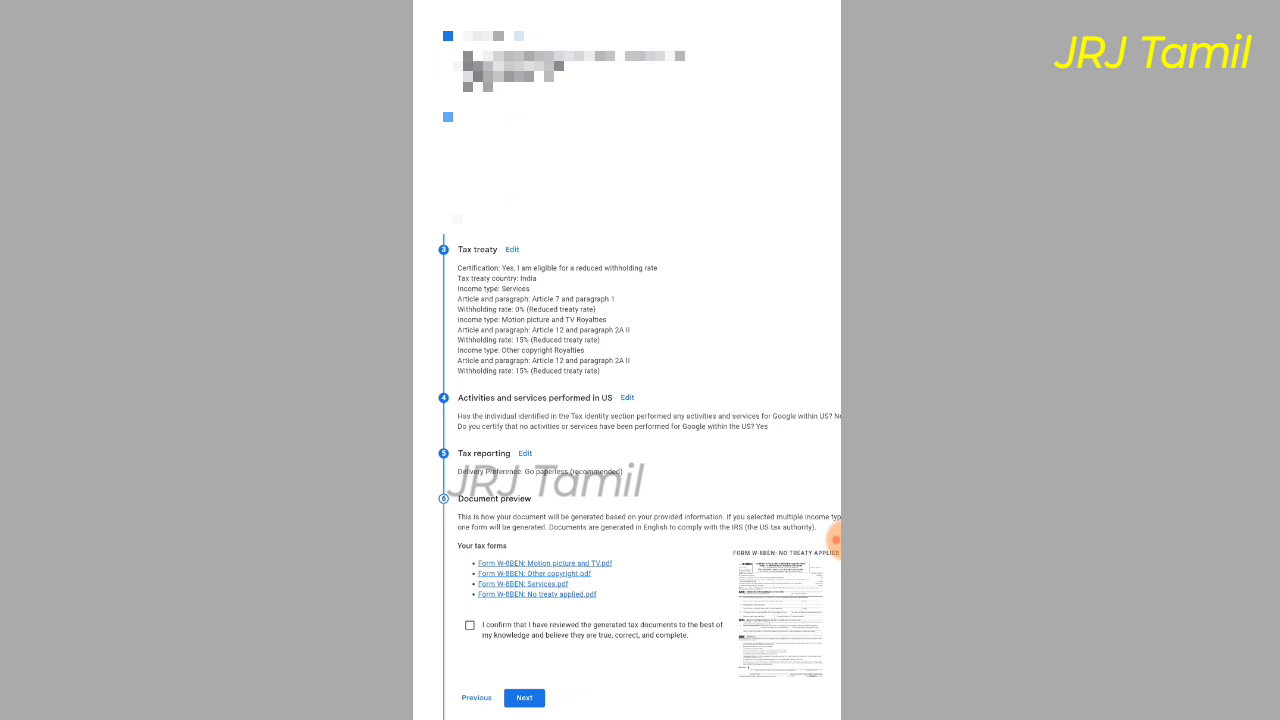
Confirm that the generated W-8BEN tax documents have been reviewed and are true, correct, and complete
left_click(469, 625)
scroll(836, 540, "right", 2)
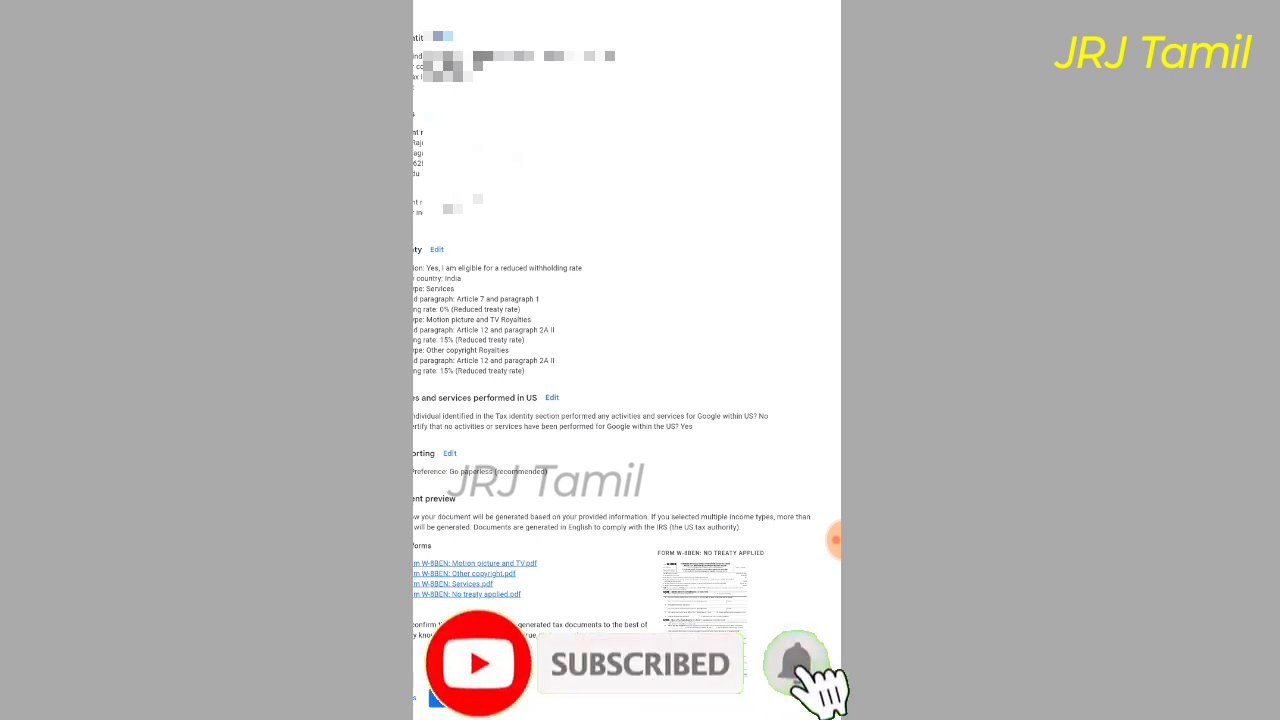
scroll(627, 375, "left", 3)
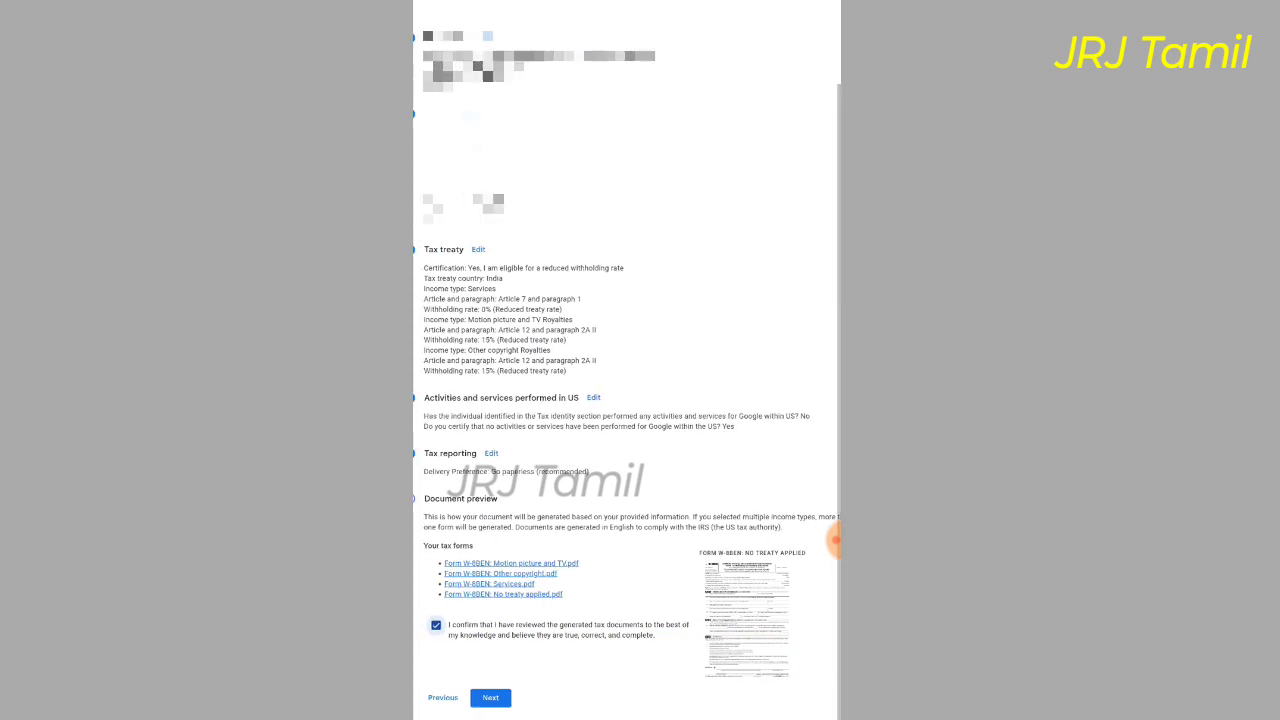